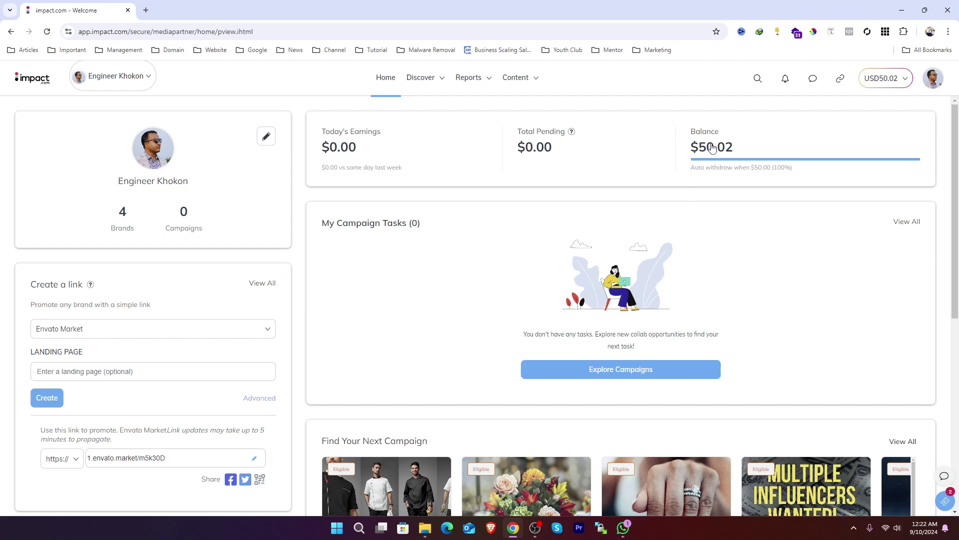
# Open the account balance transactions page and go to its bank account settings
pyautogui.click(689, 157)
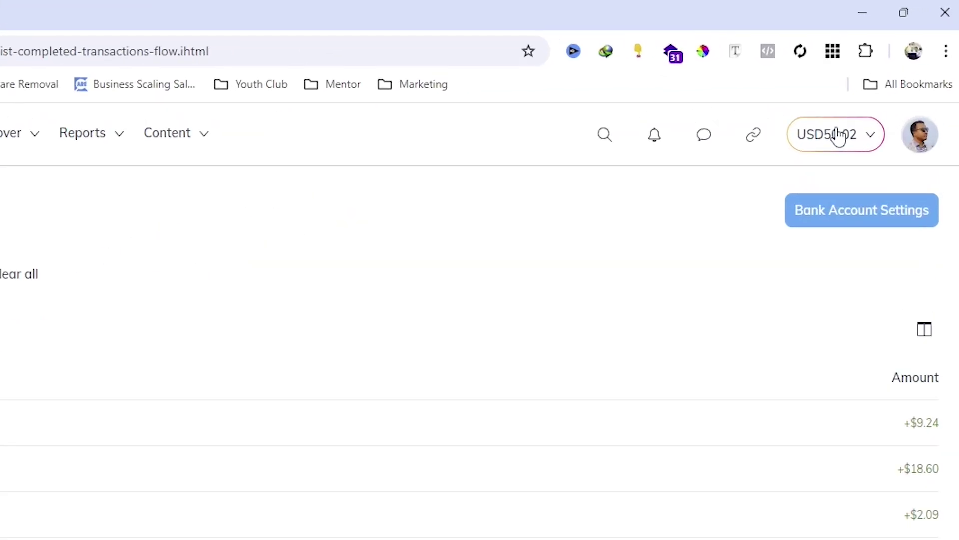
pyautogui.click(837, 135)
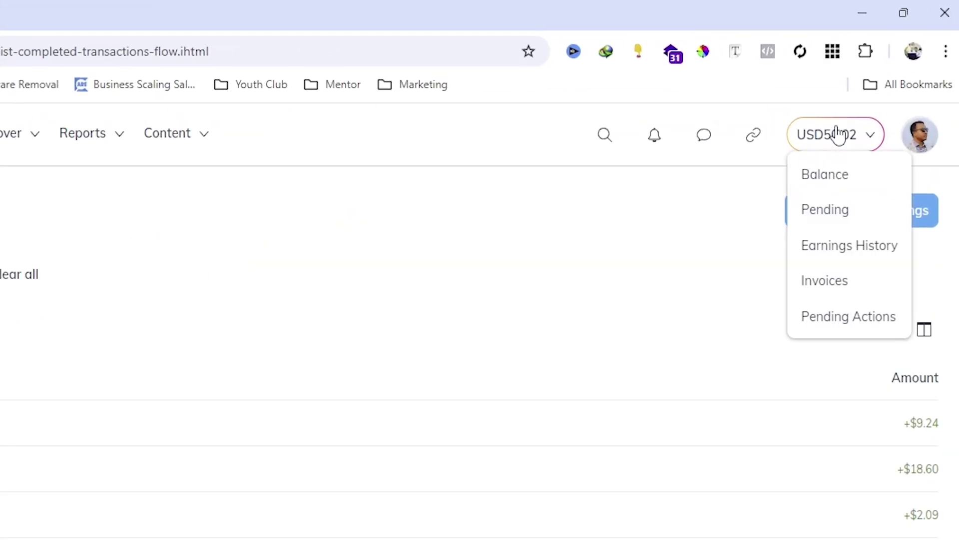
pyautogui.click(823, 180)
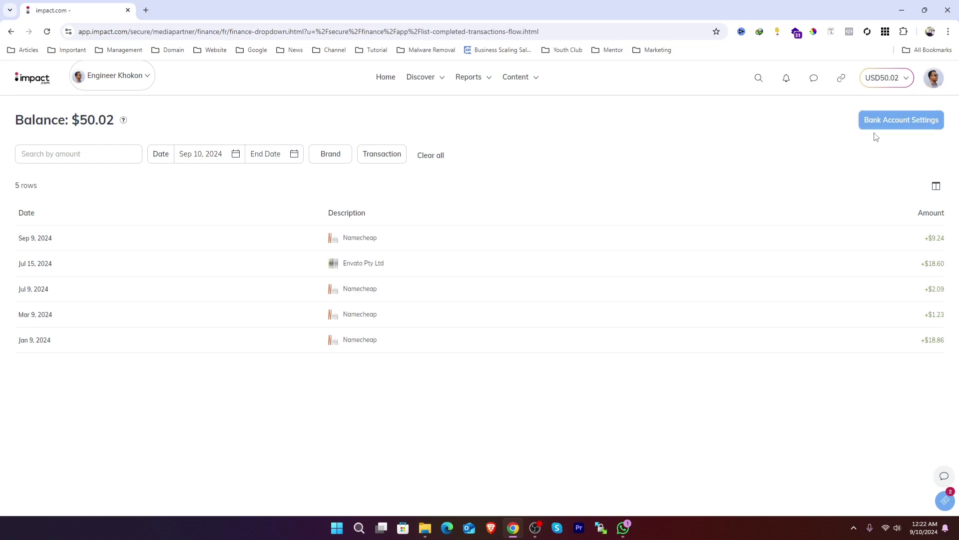
pyautogui.click(879, 123)
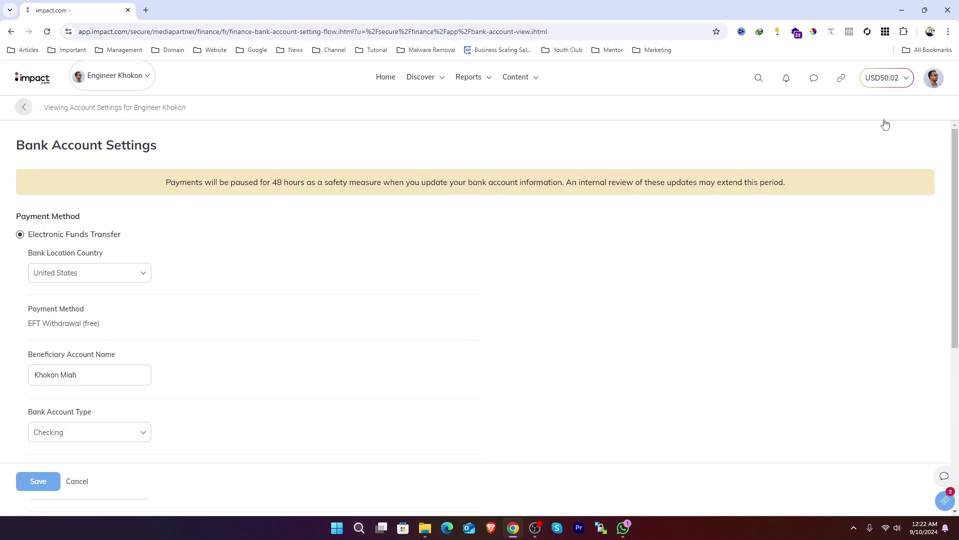
# Review the payment pause notice and the available payment method and autopay settings
pyautogui.moveTo(166, 183); pyautogui.dragTo(818, 185)
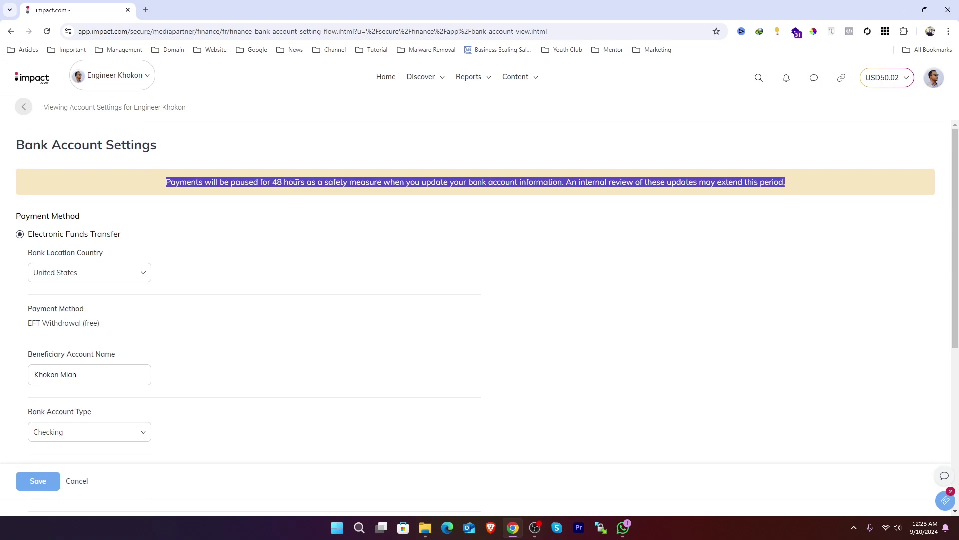
pyautogui.click(309, 151)
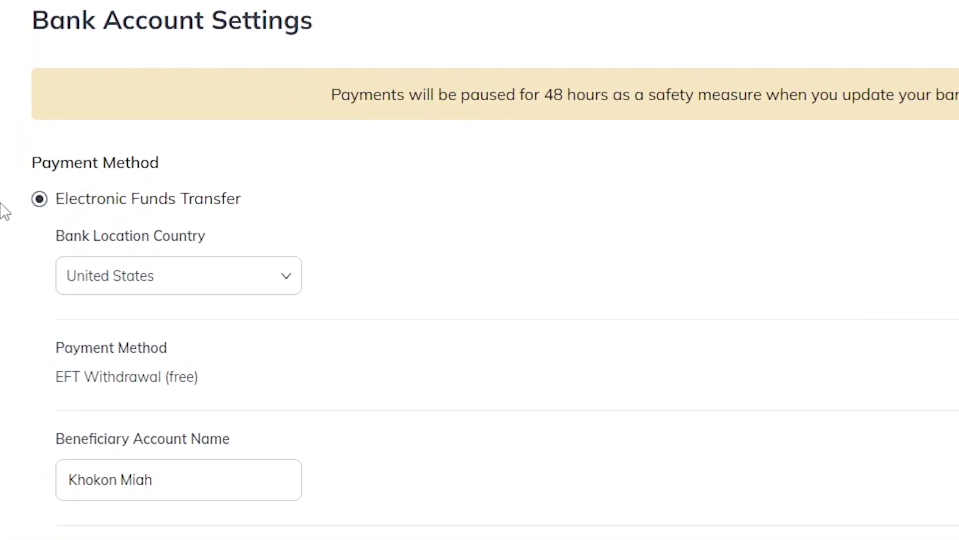
pyautogui.scroll(-5, 5, 207)
pyautogui.scroll(-1, 4, 241)
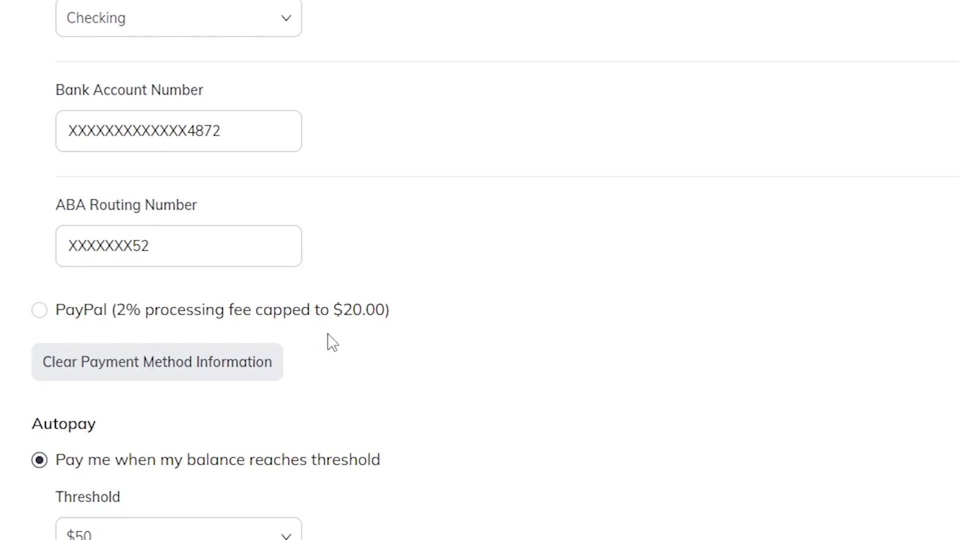
pyautogui.scroll(5, 500, 335)
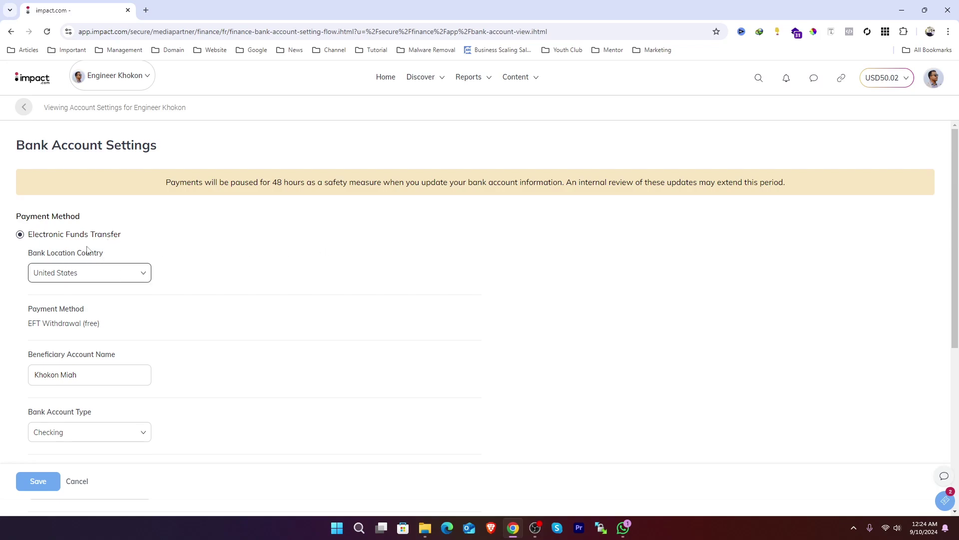
# Set the bank location country for Electronic Funds Transfer to Bangladesh
pyautogui.click(79, 273)
pyautogui.moveTo(205, 297); pyautogui.dragTo(206, 308)
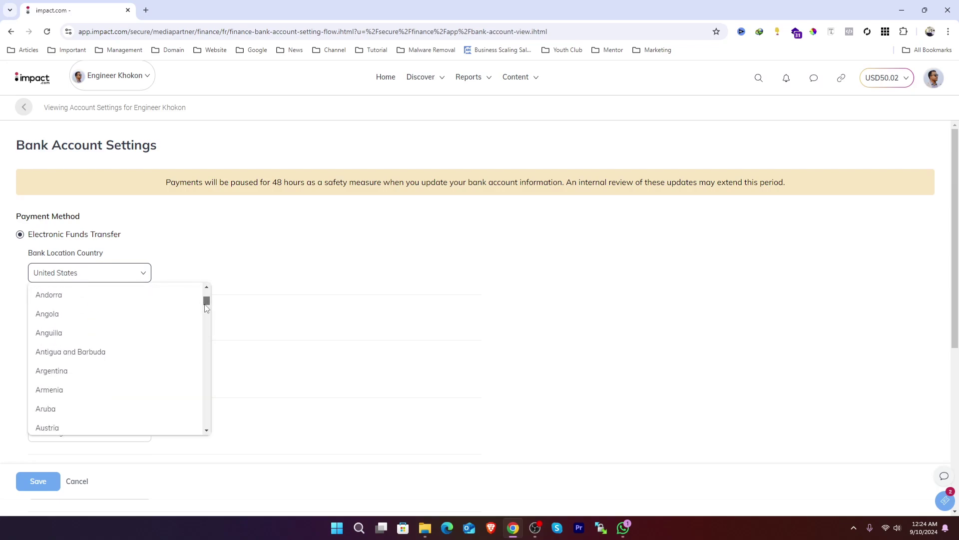
pyautogui.scroll(-3, 80, 384)
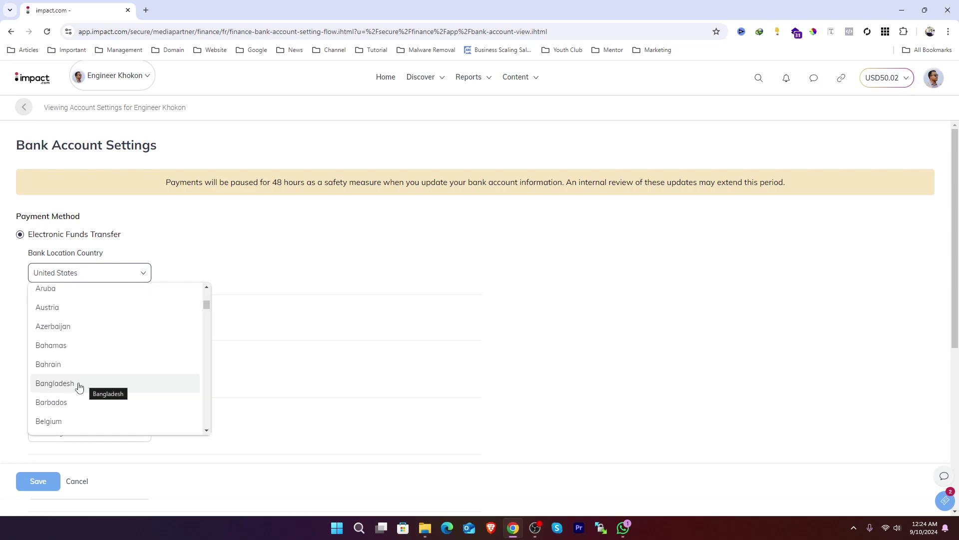
pyautogui.click(79, 385)
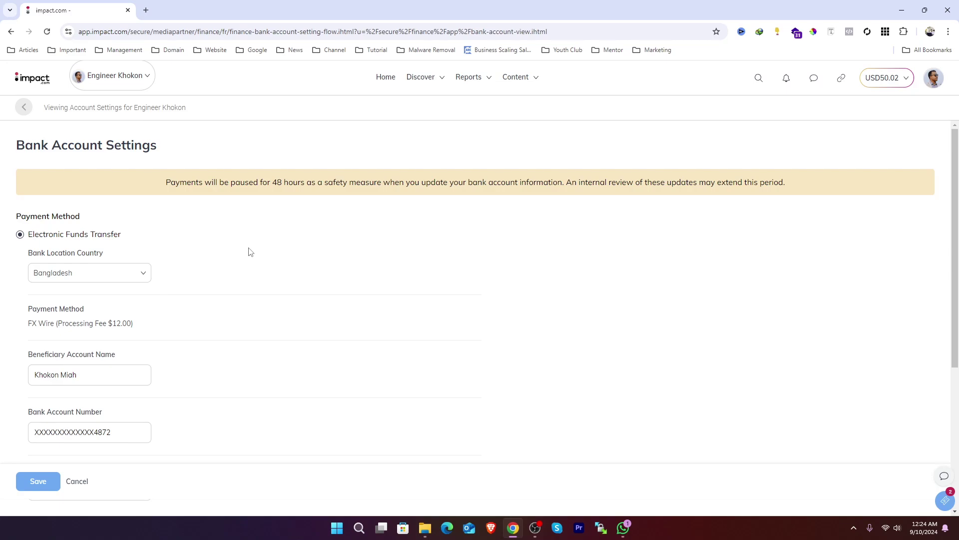
# Examine the payment method and processing fee offered for a bank in Bangladesh
pyautogui.scroll(-1, 251, 252)
pyautogui.moveTo(25, 274); pyautogui.dragTo(142, 279)
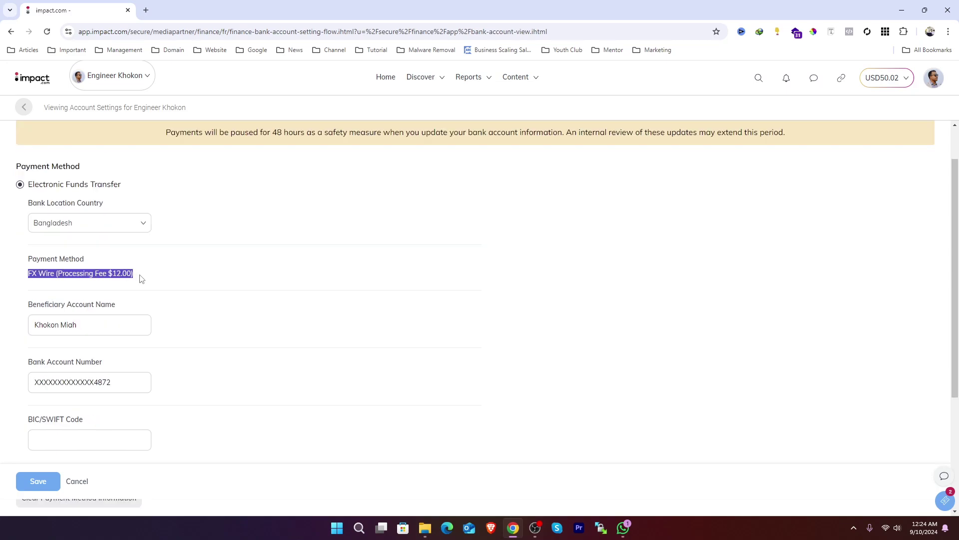
pyautogui.scroll(-1, 142, 279)
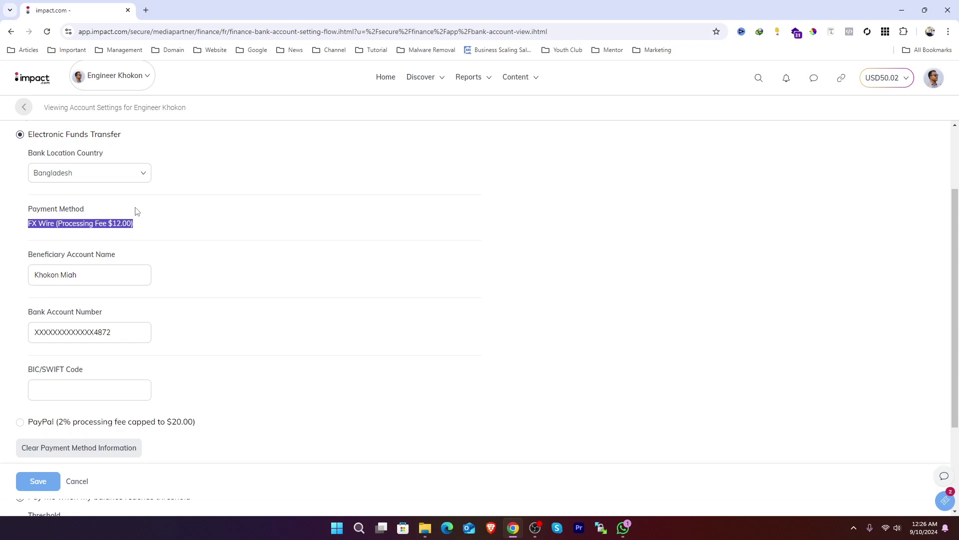
pyautogui.click(1, 257)
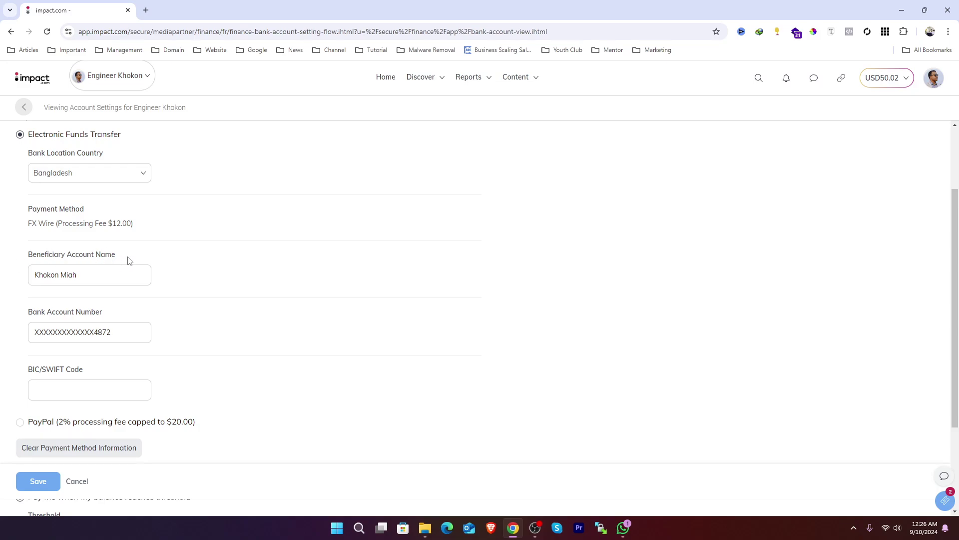
# Examine the Beneficiary Account Name, Bank Account Number and BIC/SWIFT Code fields of the bank transfer form
pyautogui.moveTo(129, 259); pyautogui.dragTo(26, 258)
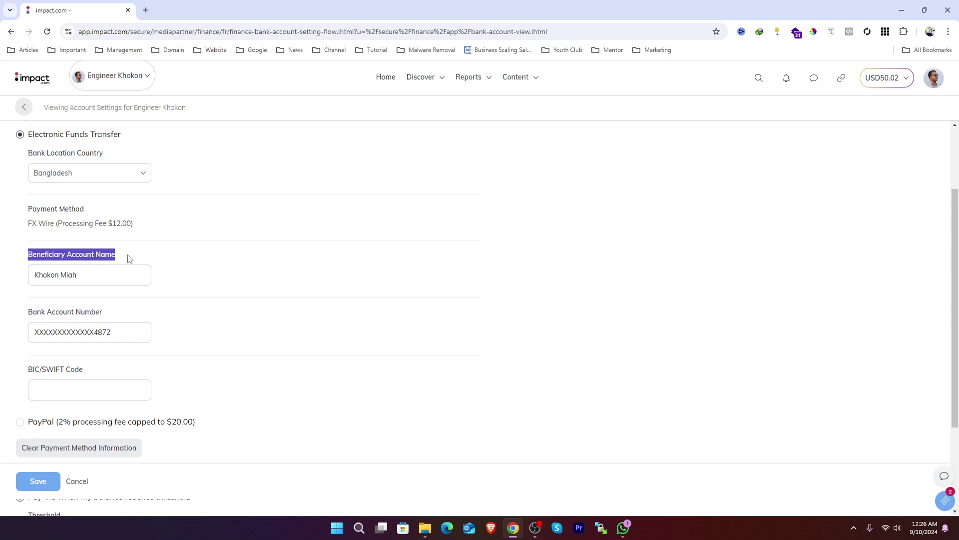
pyautogui.click(113, 271)
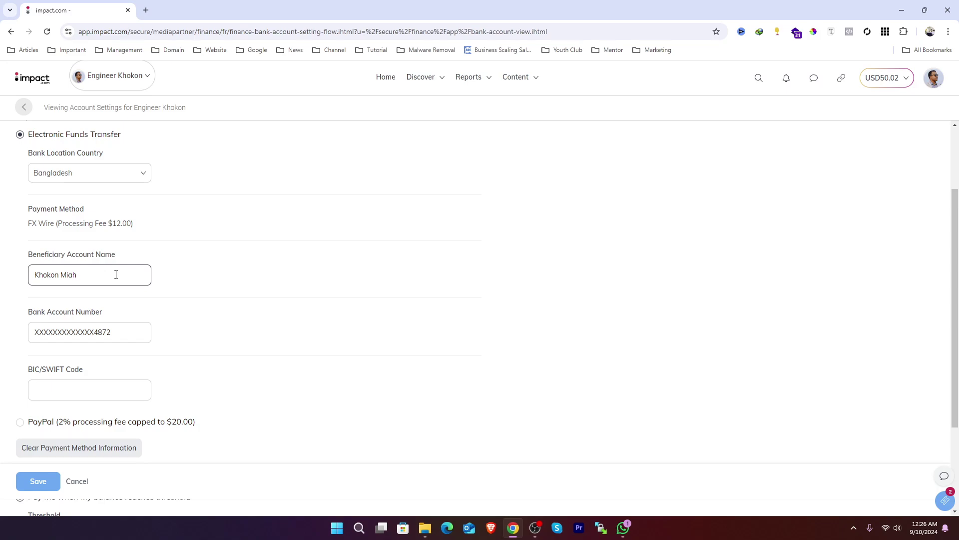
pyautogui.moveTo(115, 274); pyautogui.dragTo(1, 252)
pyautogui.scroll(-2, 70, 234)
pyautogui.moveTo(103, 211); pyautogui.dragTo(29, 214)
pyautogui.click(120, 239)
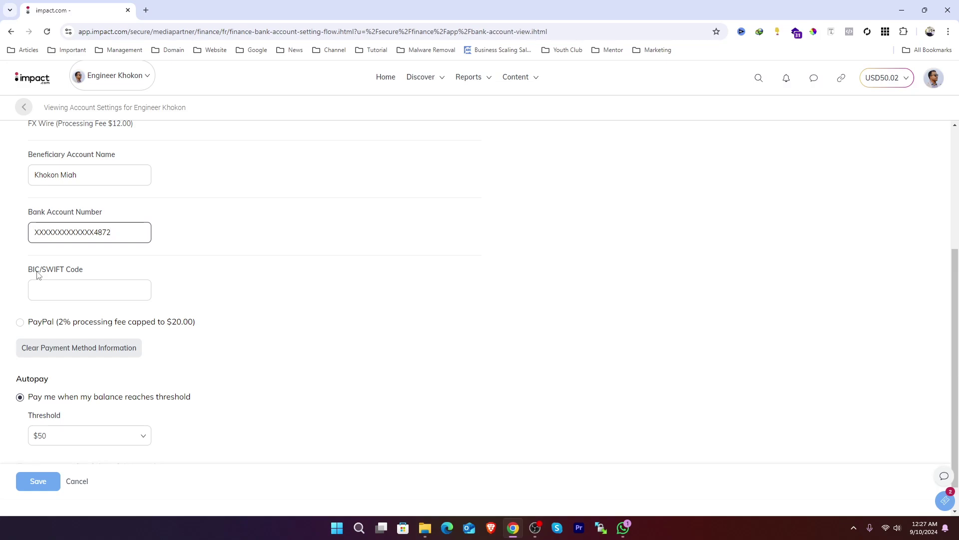
pyautogui.moveTo(100, 273); pyautogui.dragTo(45, 270)
pyautogui.click(45, 270)
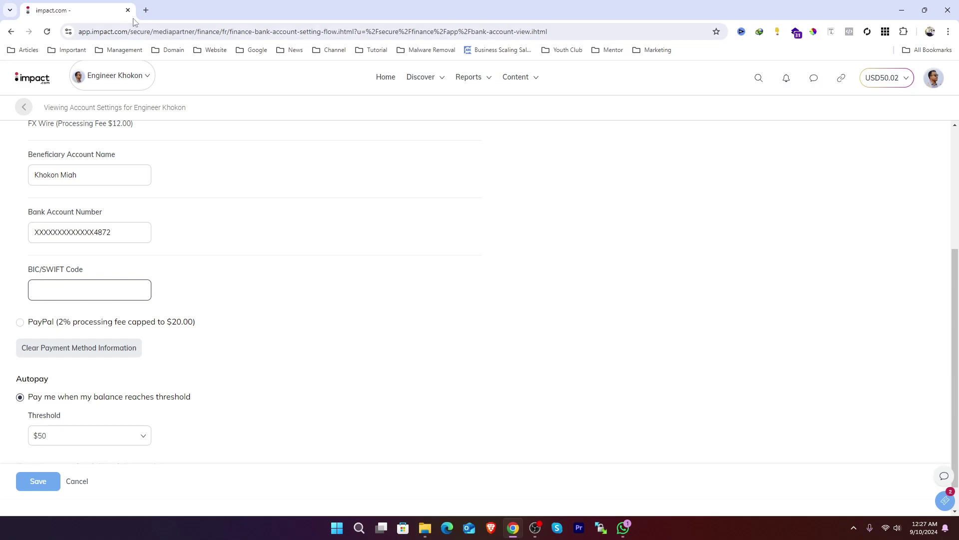
# Search Google for "dbbl swift code" in a new browser tab
pyautogui.click(146, 10)
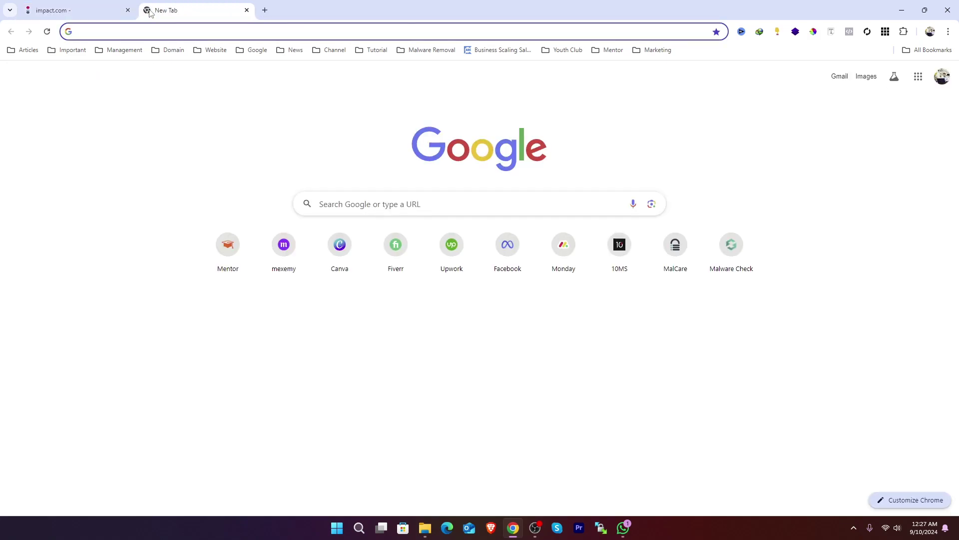
pyautogui.write('dbbl s')
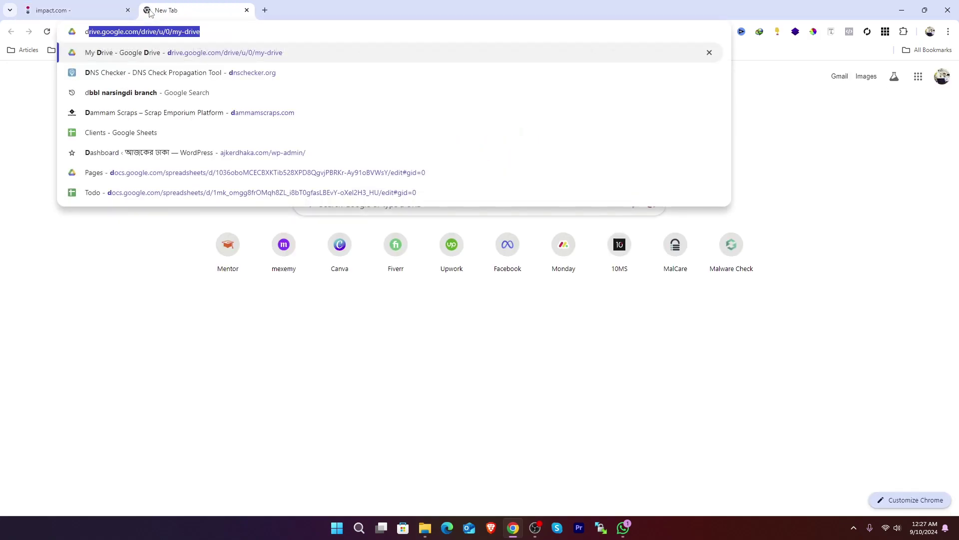
pyautogui.write('wift')
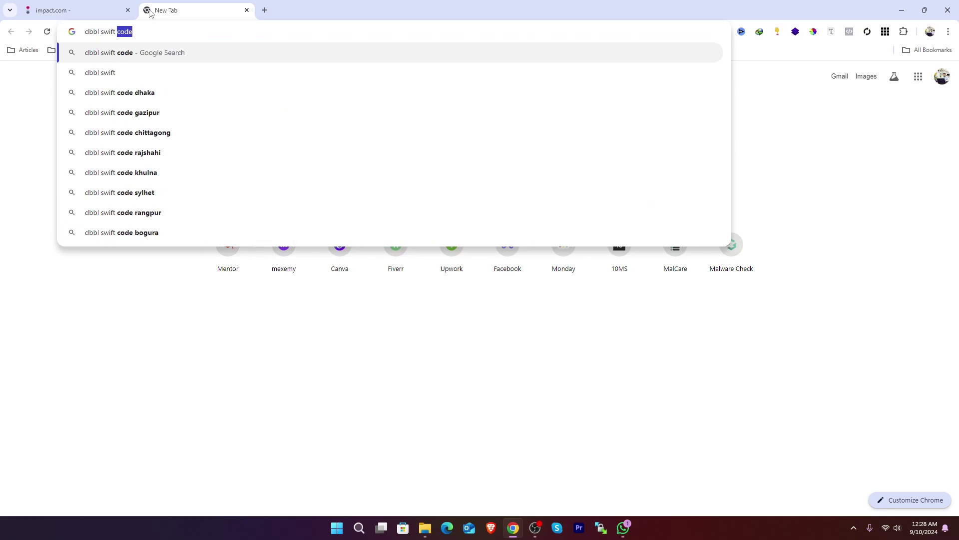
pyautogui.press('Return')
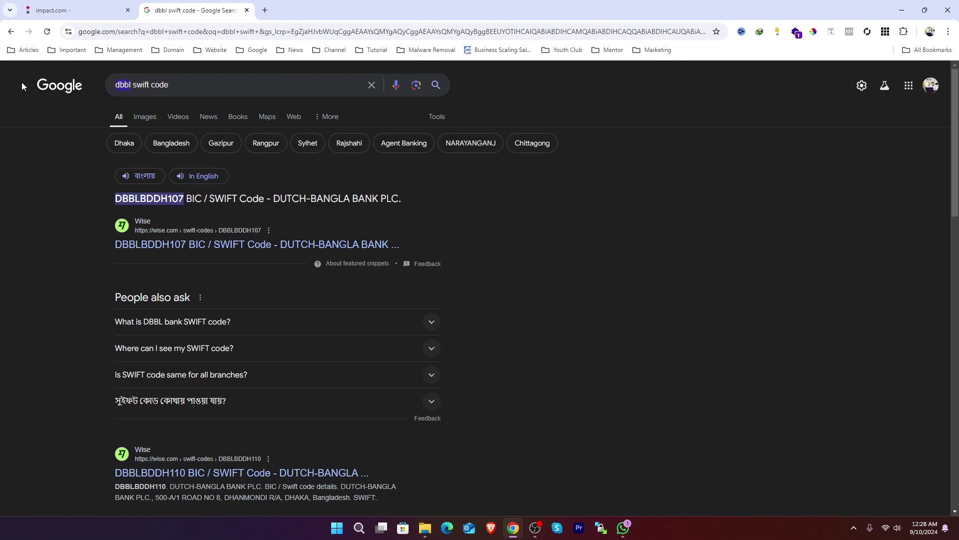
# Search for "IBBL swift code", check the bank's code in the results, and close the search tab
pyautogui.write('IBBL')
pyautogui.press('Return')
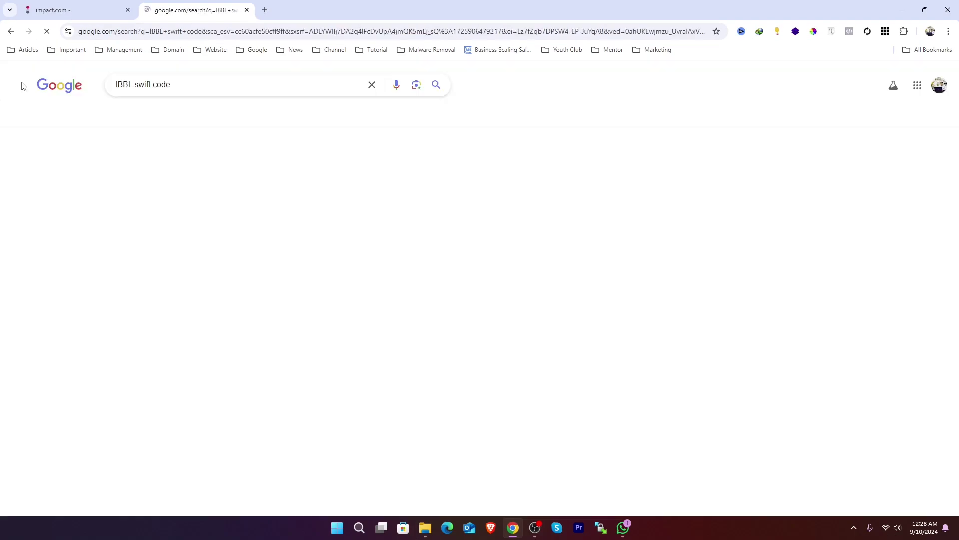
pyautogui.moveTo(248, 180); pyautogui.dragTo(120, 180)
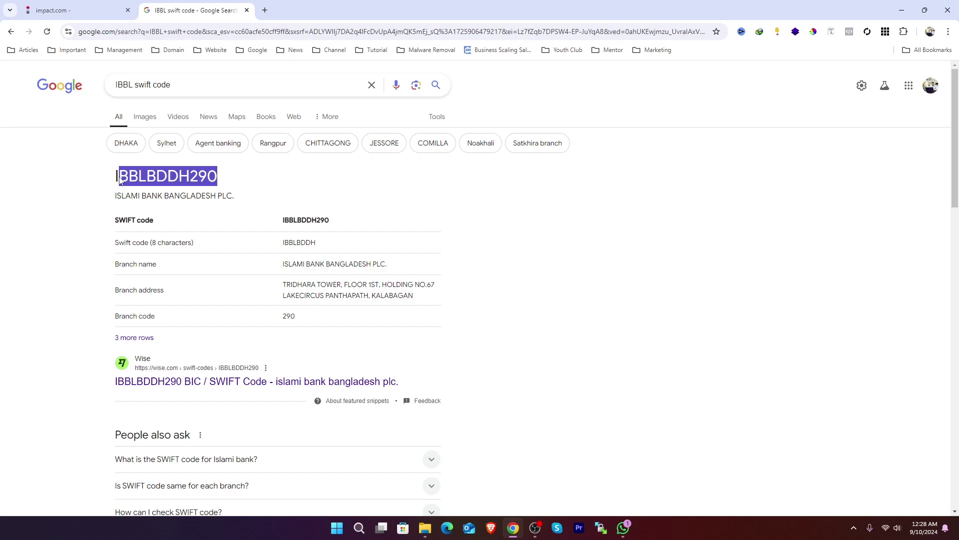
pyautogui.hotkey('ctrl', 'w')
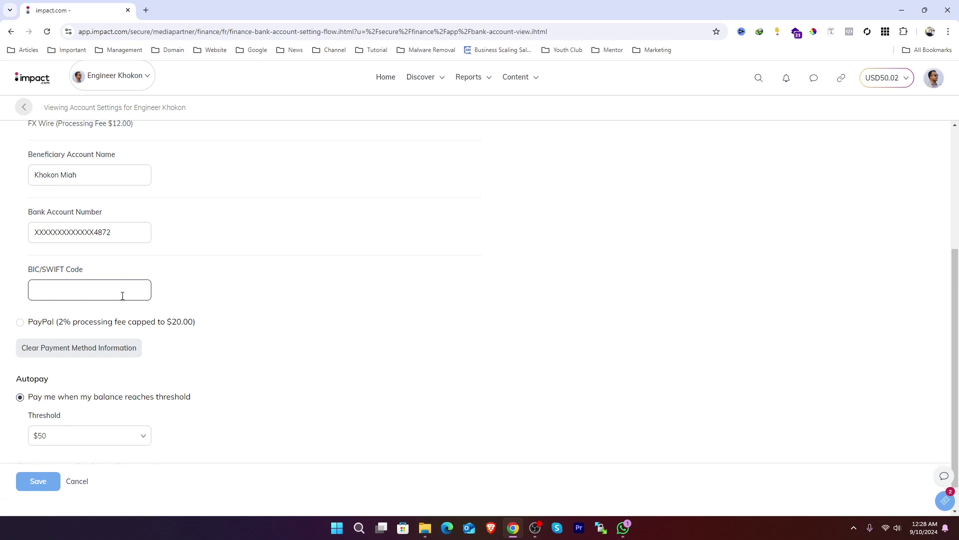
# Examine the autopay options: the selectable balance threshold amounts and payment on a fixed day of the month
pyautogui.scroll(-1, 122, 296)
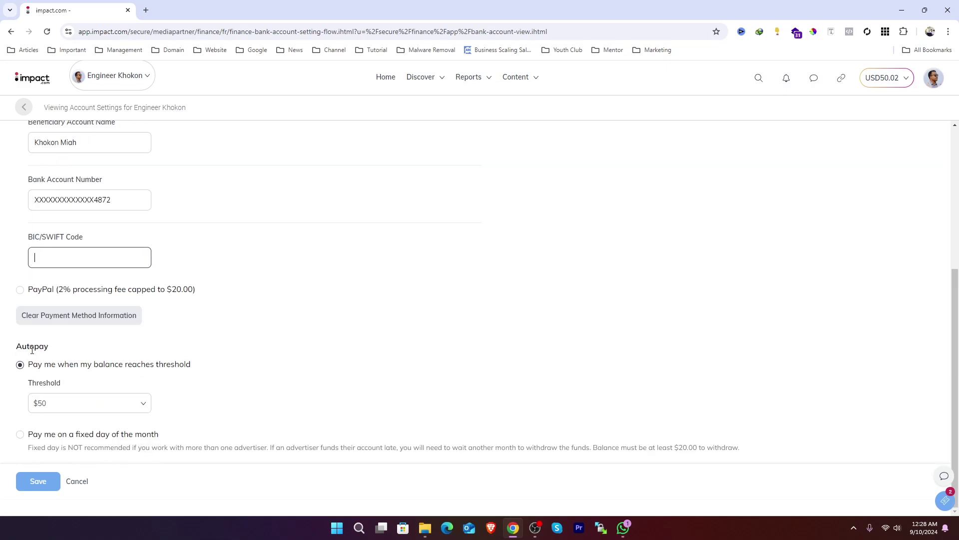
pyautogui.click(67, 410)
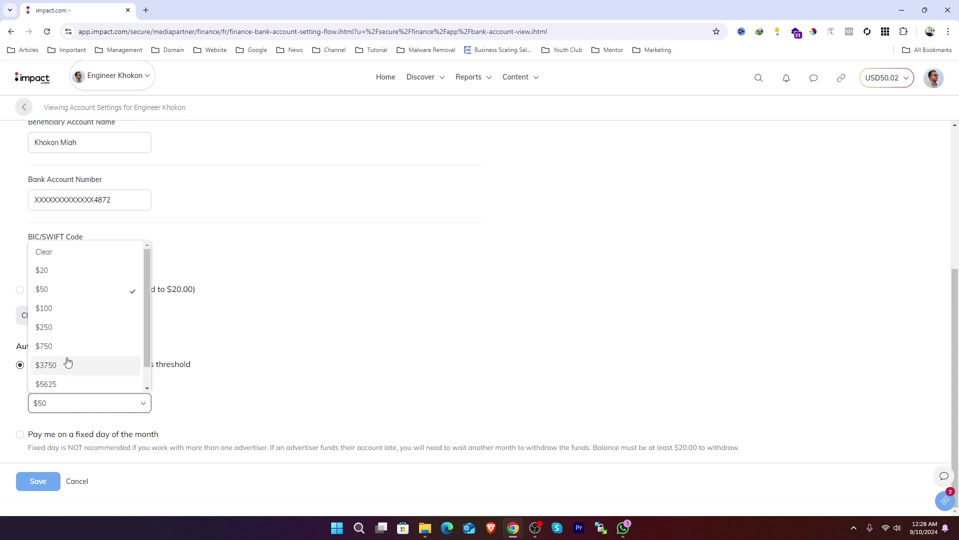
pyautogui.scroll(1, 67, 273)
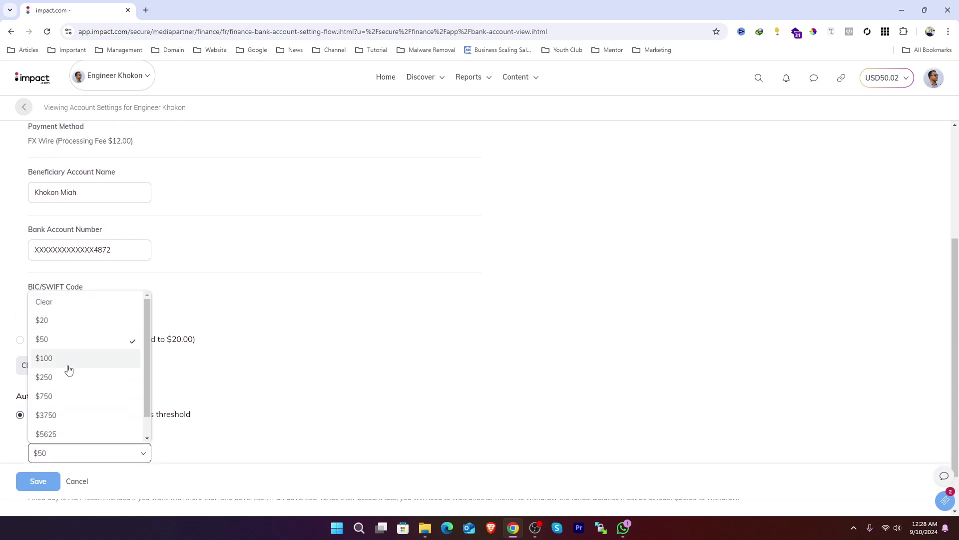
pyautogui.scroll(-1, 66, 379)
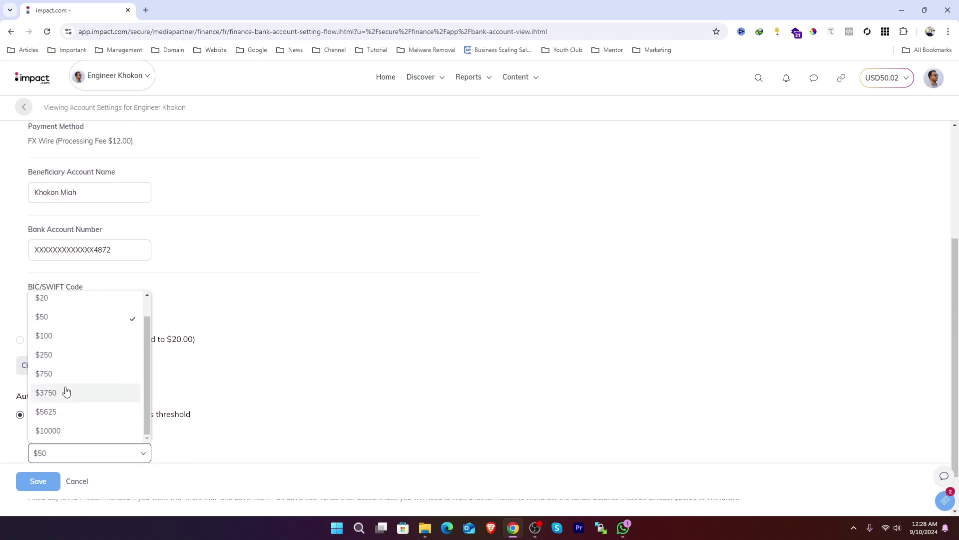
pyautogui.click(369, 355)
pyautogui.scroll(-1, 1, 384)
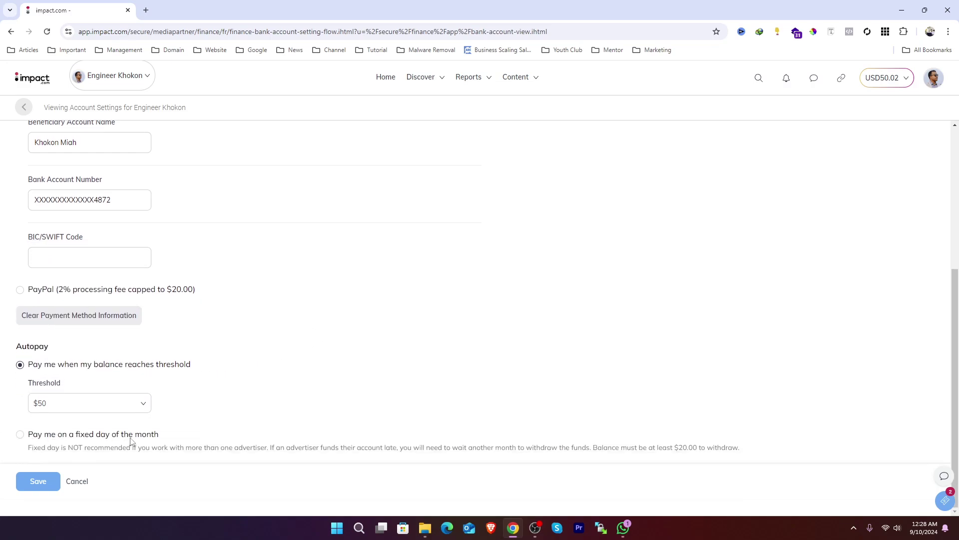
pyautogui.moveTo(160, 438); pyautogui.dragTo(13, 434)
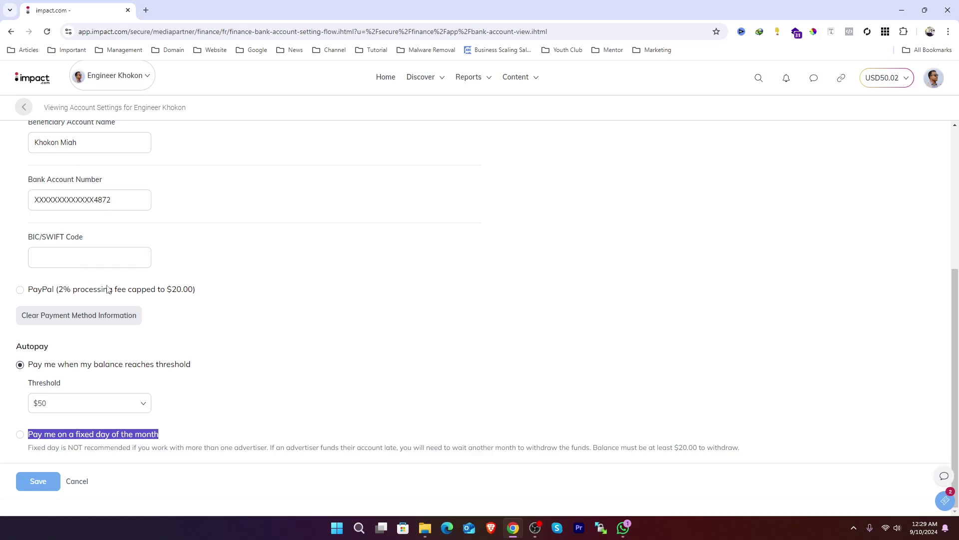
# Check how long payments are paused after a bank account update in the notice under Bank Account Settings
pyautogui.click(34, 481)
pyautogui.scroll(5, 3, 363)
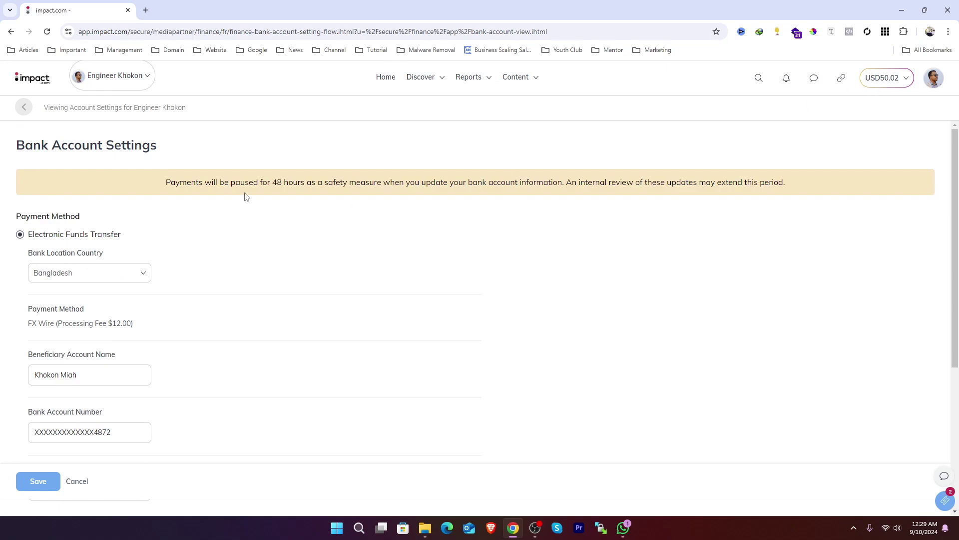
pyautogui.moveTo(270, 183); pyautogui.dragTo(307, 175)
pyautogui.click(278, 281)
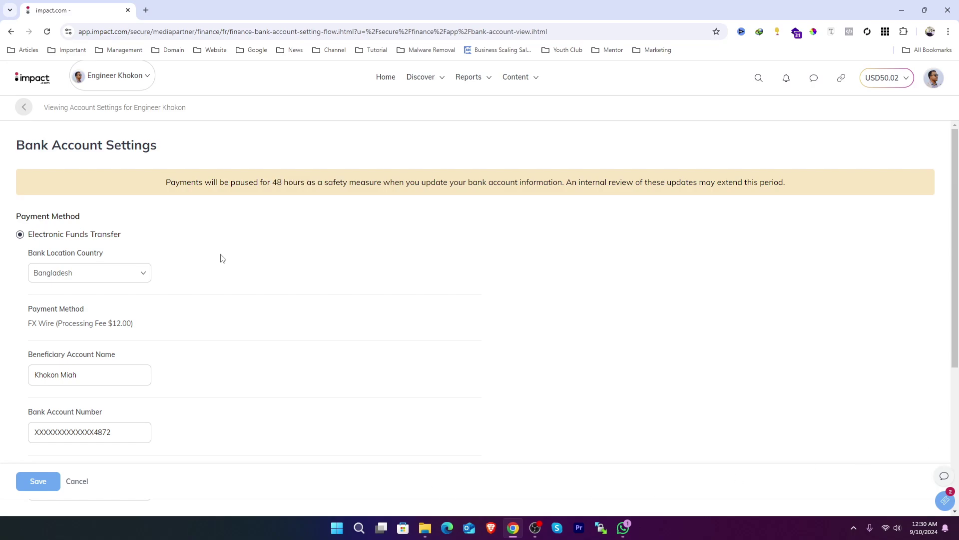
# Set the bank location country to United States and check the payment method and fee offered for it
pyautogui.click(95, 274)
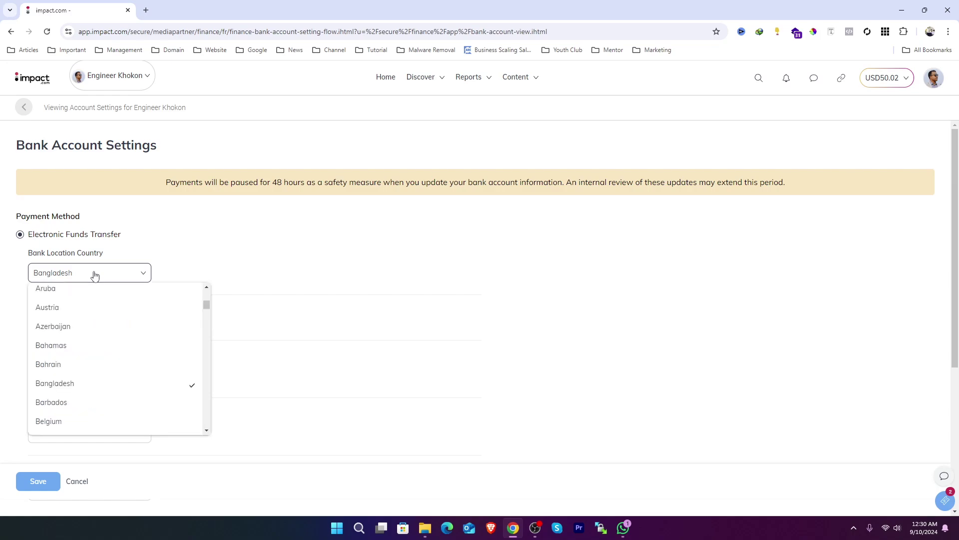
pyautogui.scroll(-4, 90, 327)
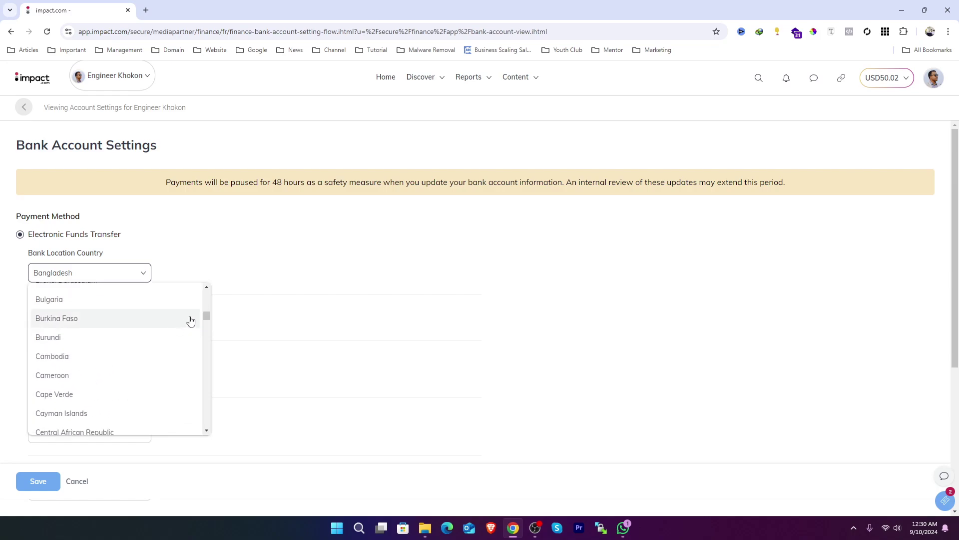
pyautogui.moveTo(207, 315); pyautogui.dragTo(209, 421)
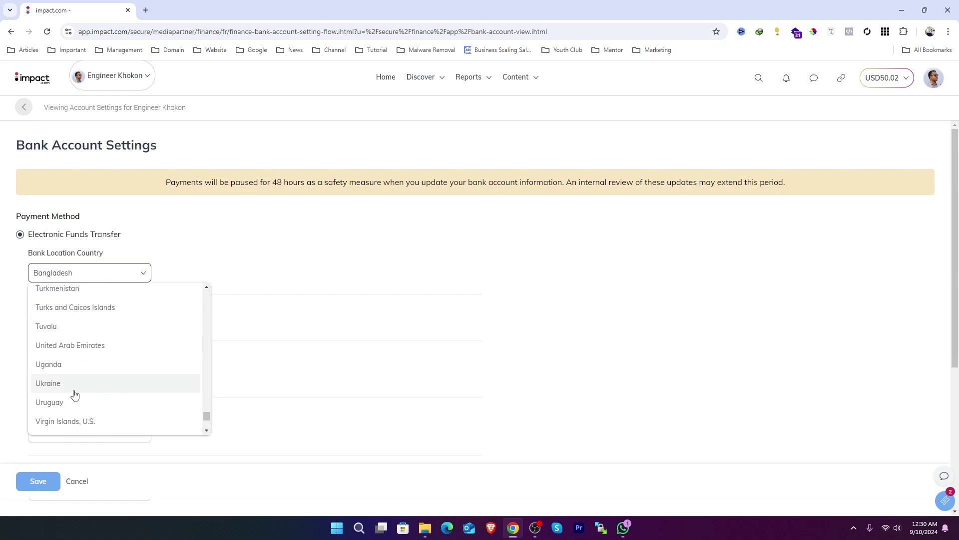
pyautogui.scroll(15, 80, 370)
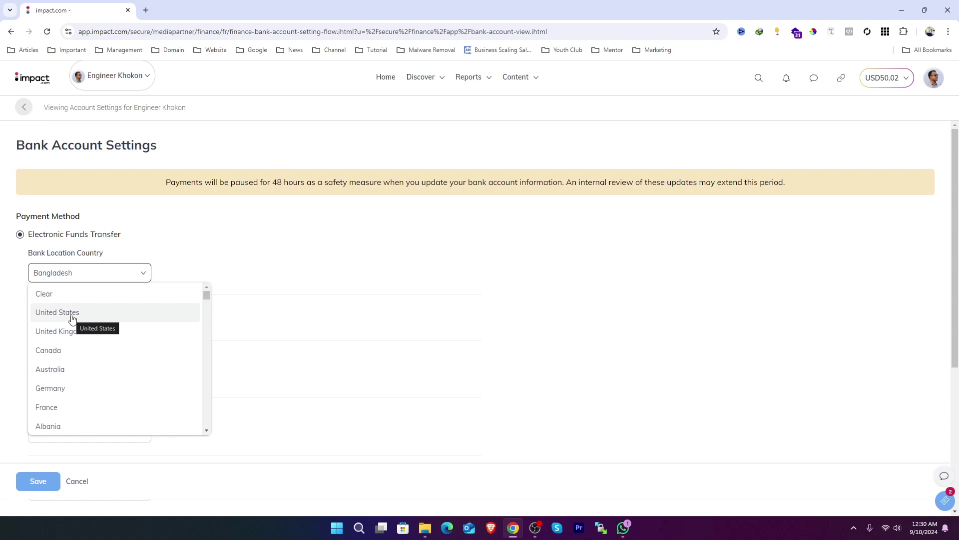
pyautogui.click(72, 318)
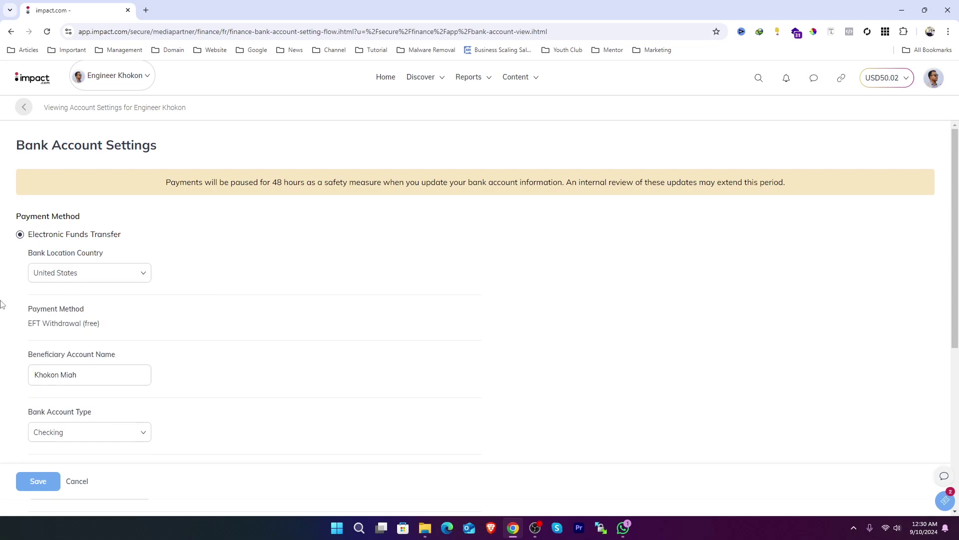
pyautogui.moveTo(148, 336); pyautogui.dragTo(30, 315)
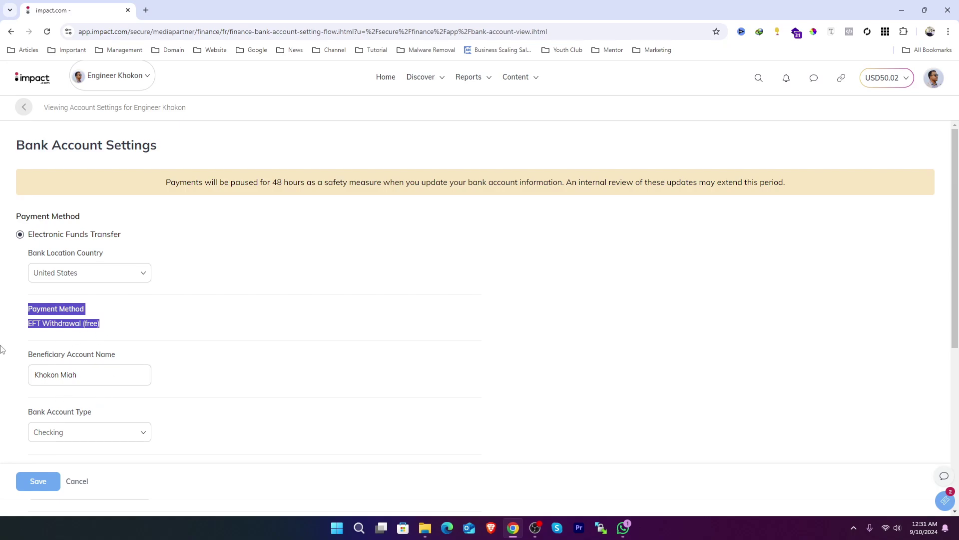
pyautogui.scroll(-1, 49, 295)
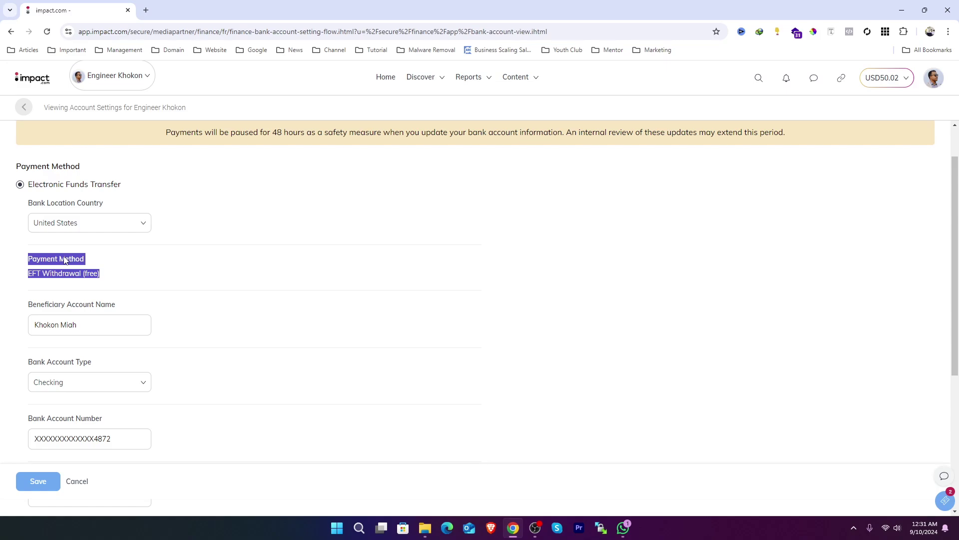
# Open Payoneer in a new browser tab and bring up the approved receiving accounts
pyautogui.click(145, 10)
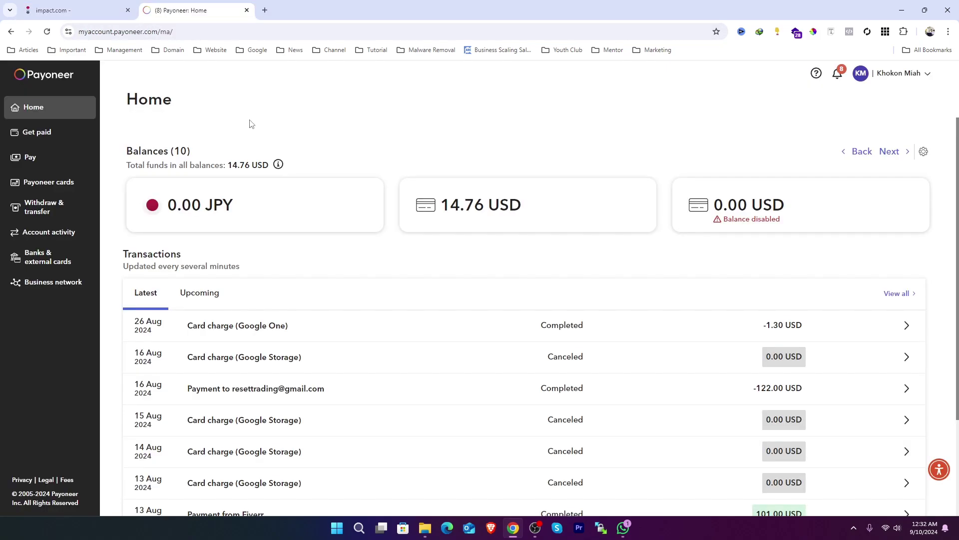
pyautogui.click(38, 140)
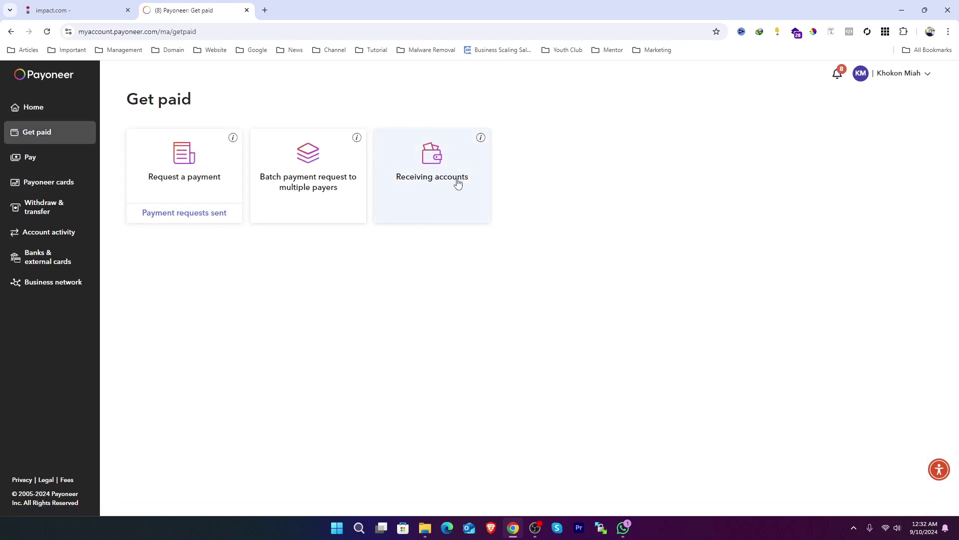
pyautogui.click(435, 180)
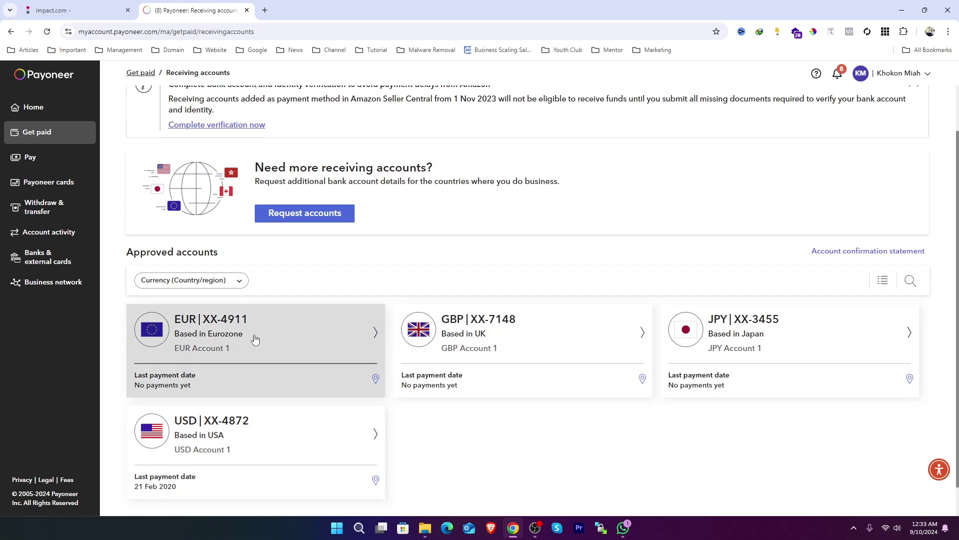
pyautogui.scroll(-1, 586, 442)
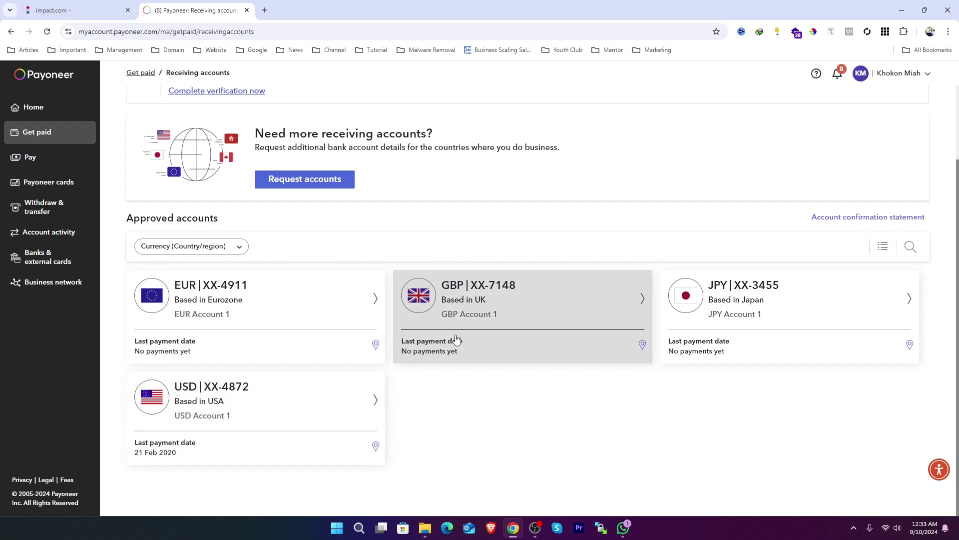
# Recheck the payment method on impact.com, and open the details of the USD receiving account in Payoneer
pyautogui.click(90, 12)
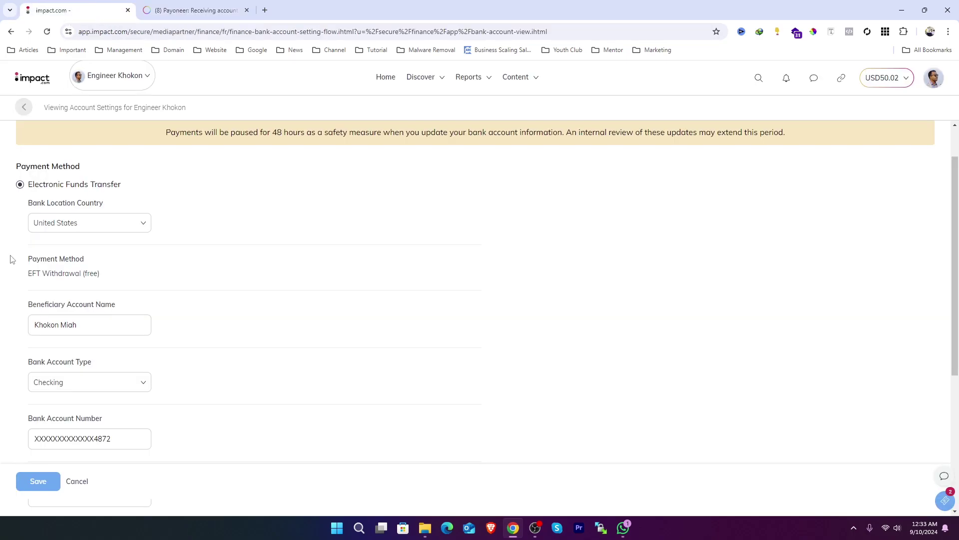
pyautogui.moveTo(111, 278); pyautogui.dragTo(29, 266)
pyautogui.click(195, 10)
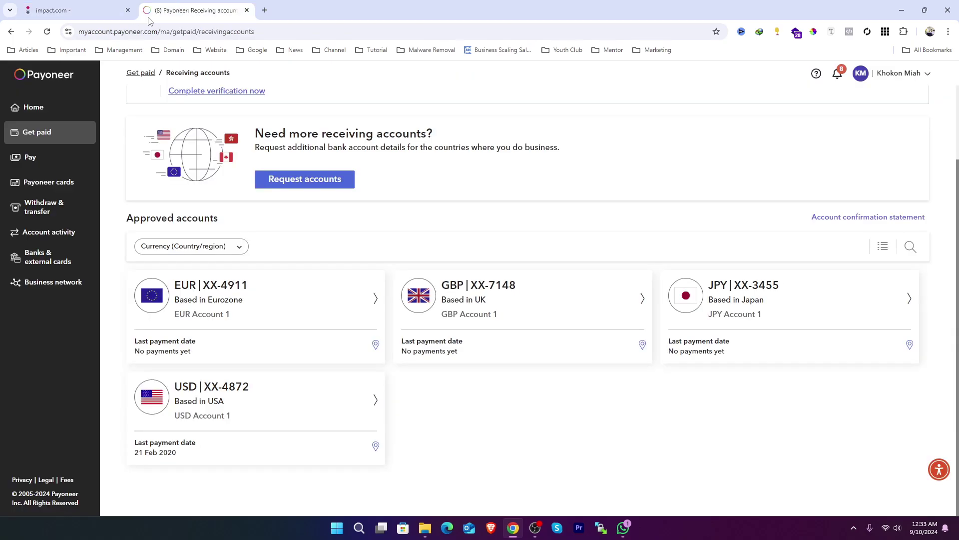
pyautogui.click(376, 400)
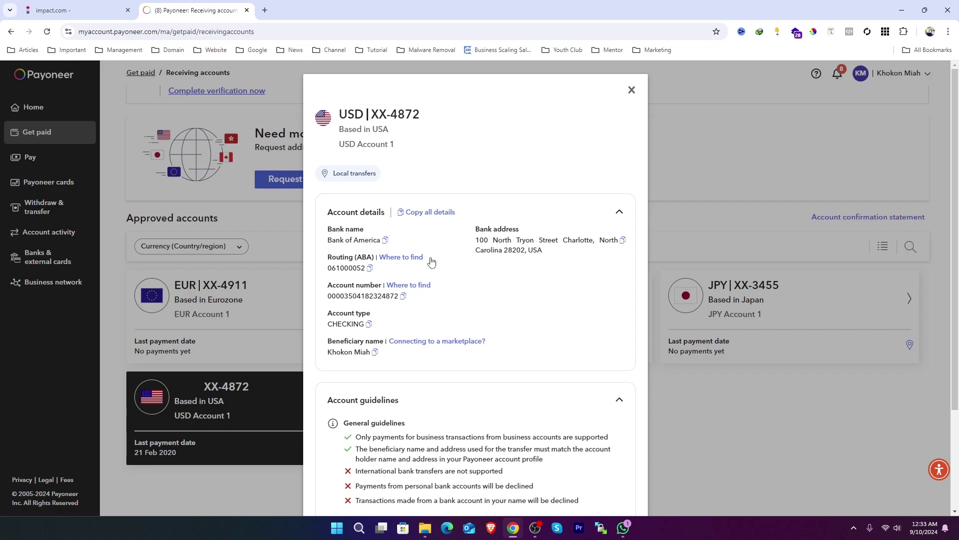
# Read the USD account's general guidelines on business payments, beneficiary name matching, international transfers and personal bank accounts
pyautogui.scroll(-3, 432, 262)
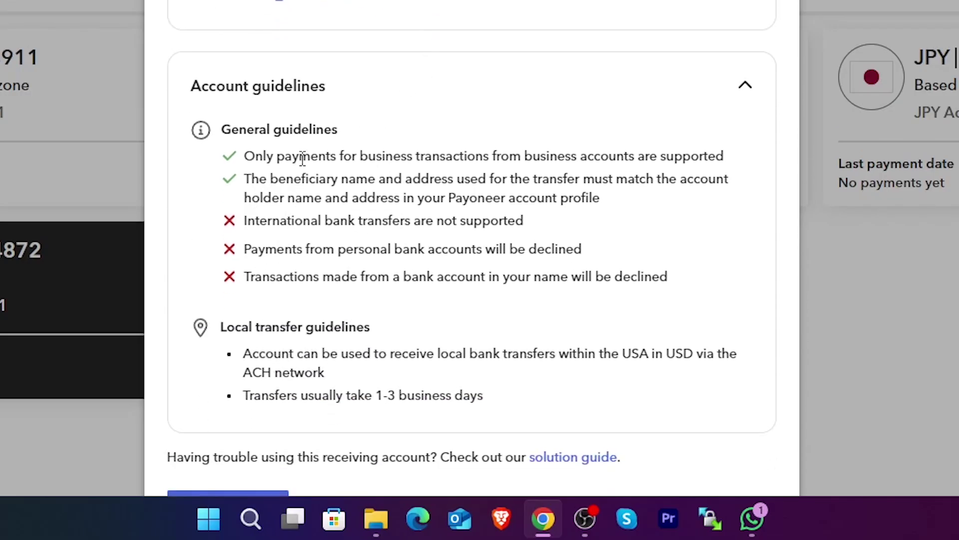
pyautogui.moveTo(300, 156); pyautogui.dragTo(525, 160)
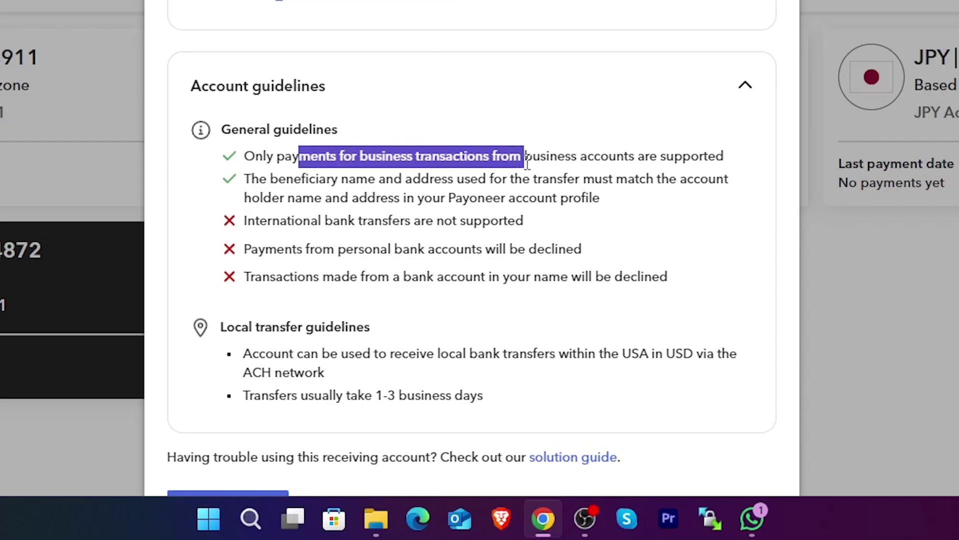
pyautogui.moveTo(271, 179); pyautogui.dragTo(406, 186)
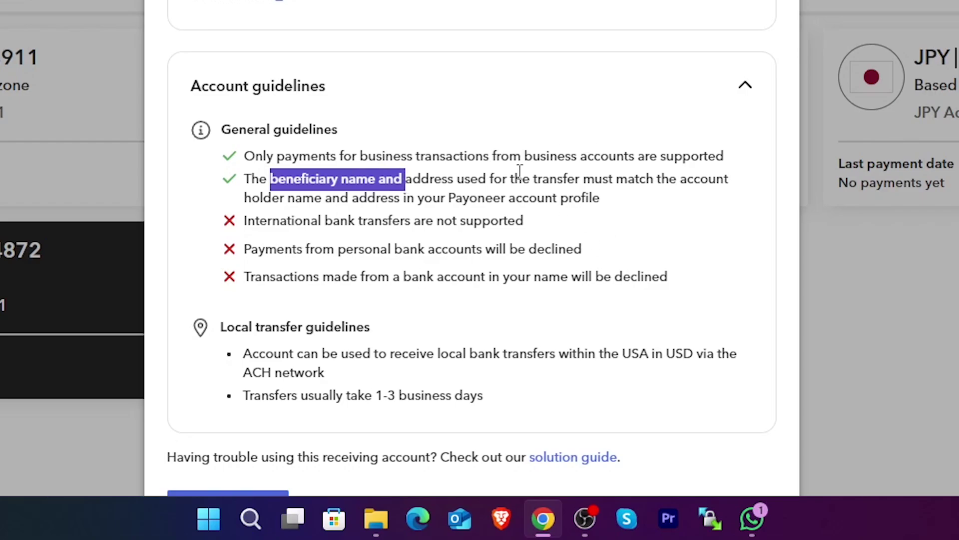
pyautogui.click(276, 226)
pyautogui.moveTo(276, 226); pyautogui.dragTo(428, 226)
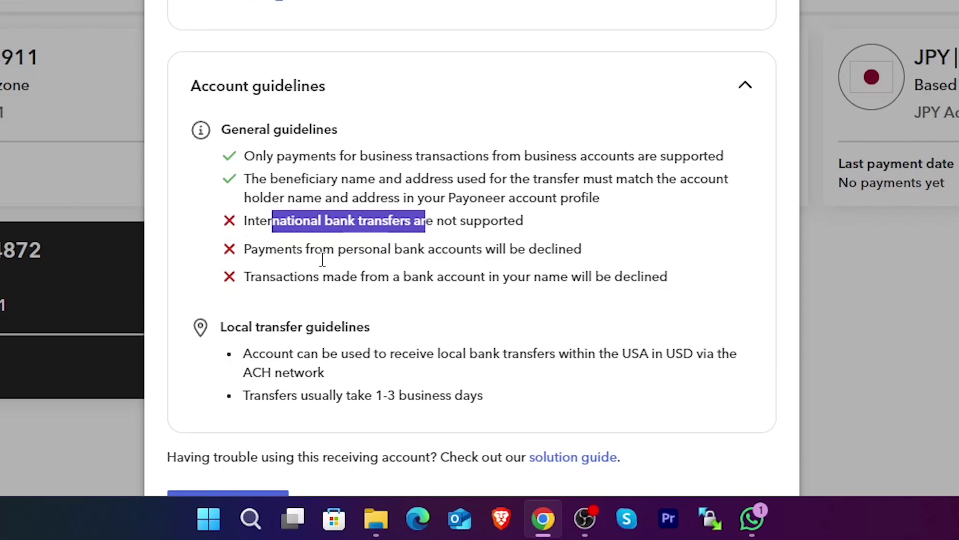
pyautogui.moveTo(323, 254); pyautogui.dragTo(537, 257)
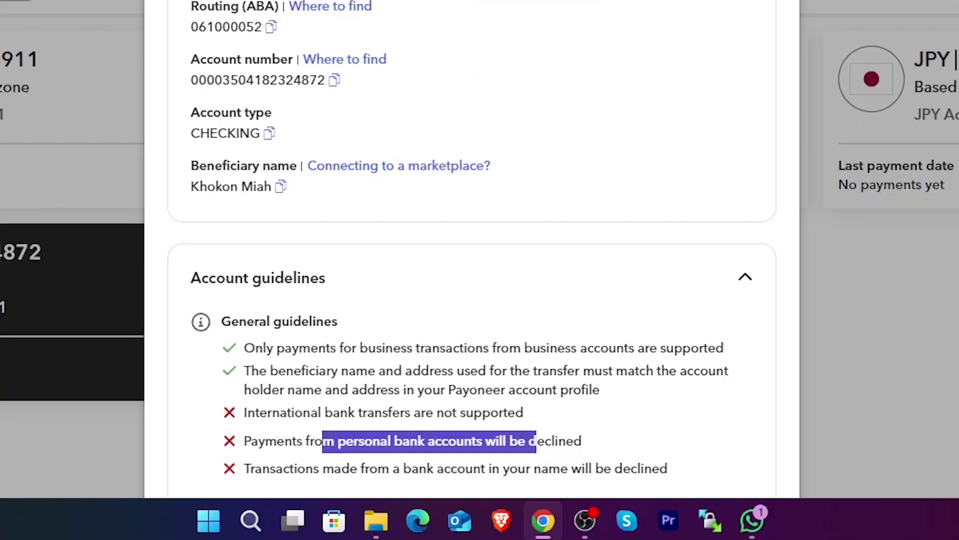
pyautogui.click(313, 354)
pyautogui.moveTo(313, 354); pyautogui.dragTo(738, 344)
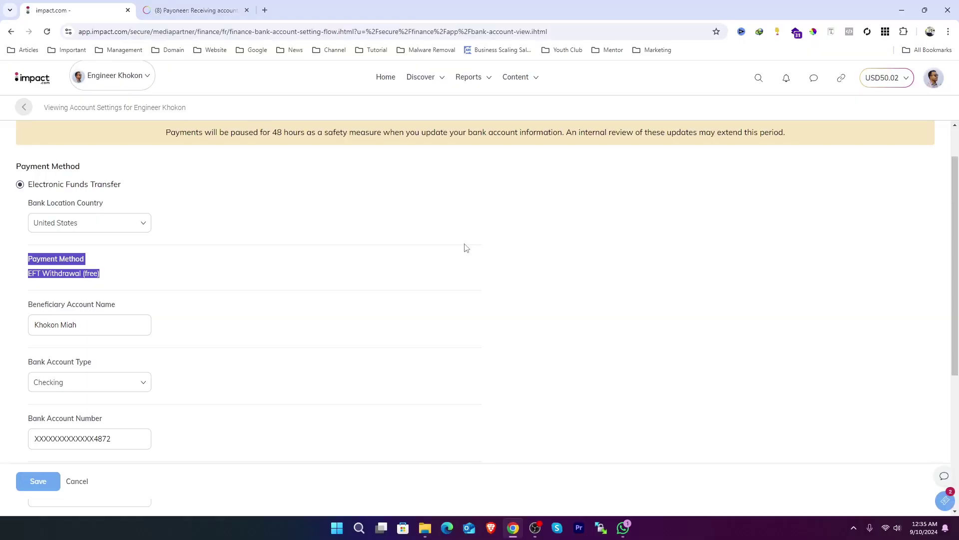
# Replace the Beneficiary Account Name on impact.com with the beneficiary name copied from the Payoneer USD account
pyautogui.click(400, 253)
pyautogui.click(120, 322)
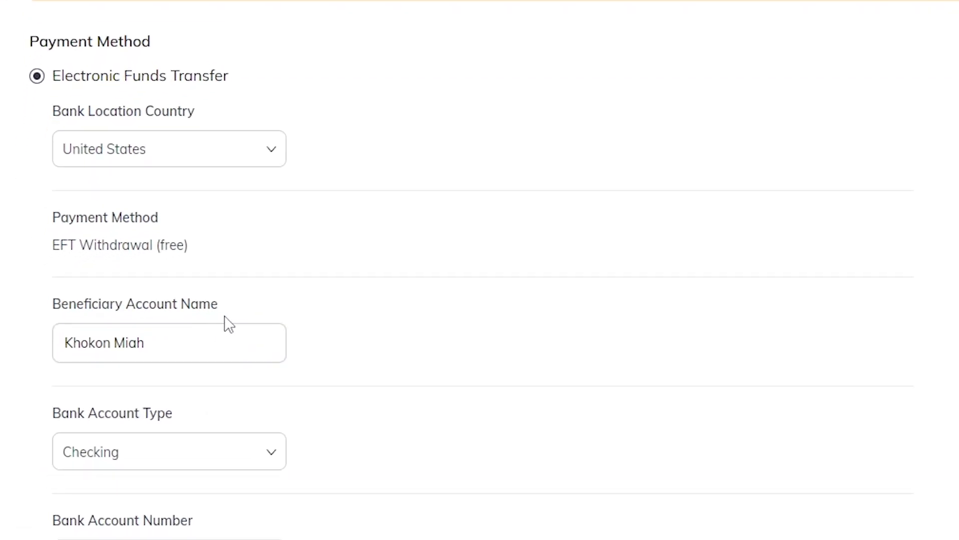
pyautogui.click(186, 350)
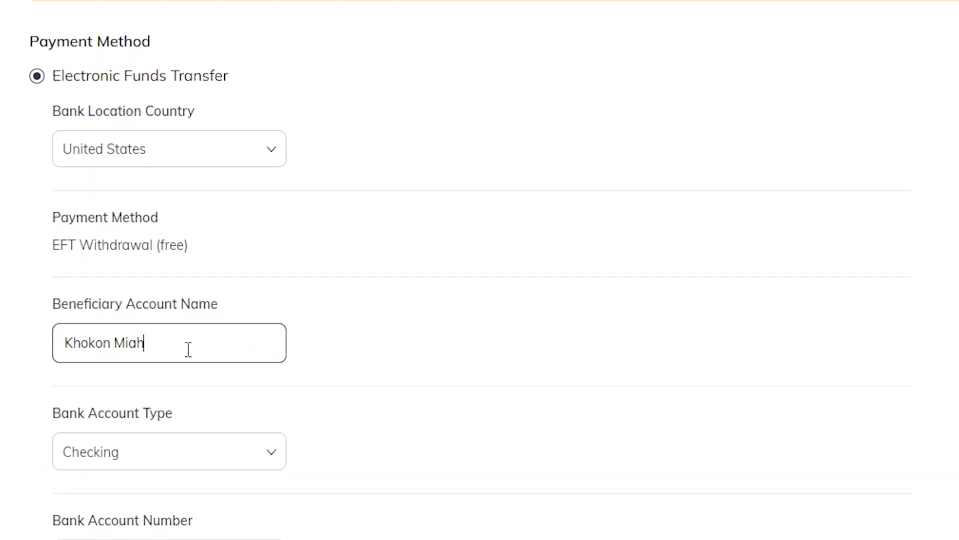
pyautogui.moveTo(229, 348); pyautogui.dragTo(4, 355)
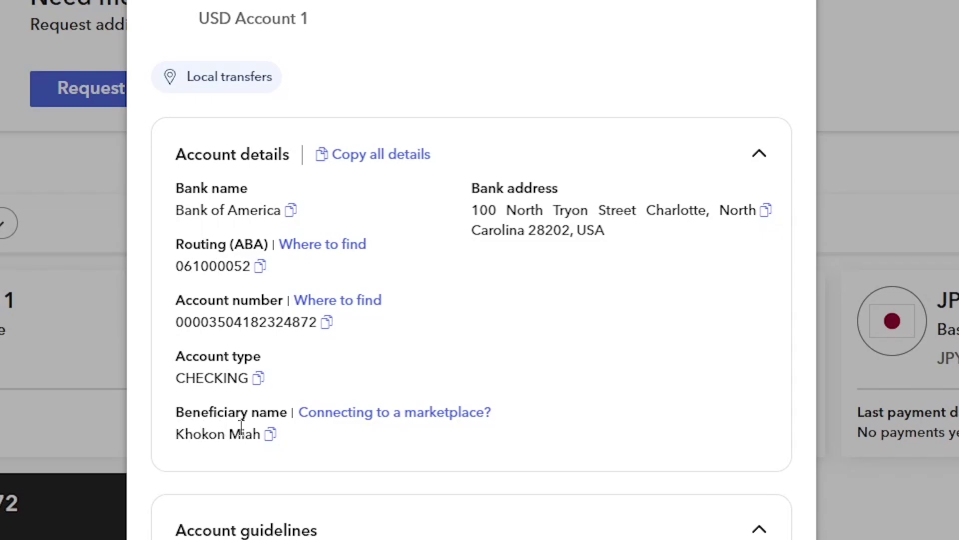
pyautogui.click(270, 435)
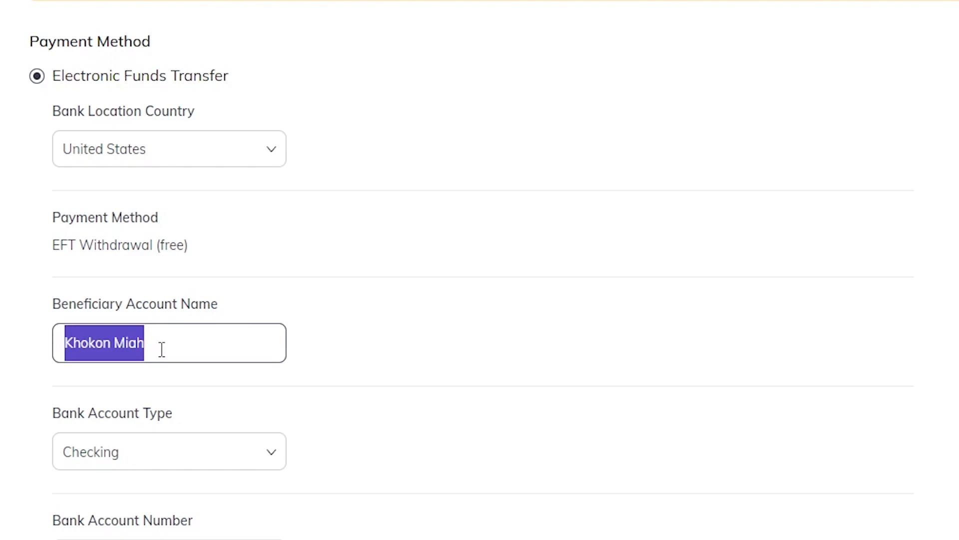
pyautogui.hotkey('ctrl', 'v')
pyautogui.click(2, 350)
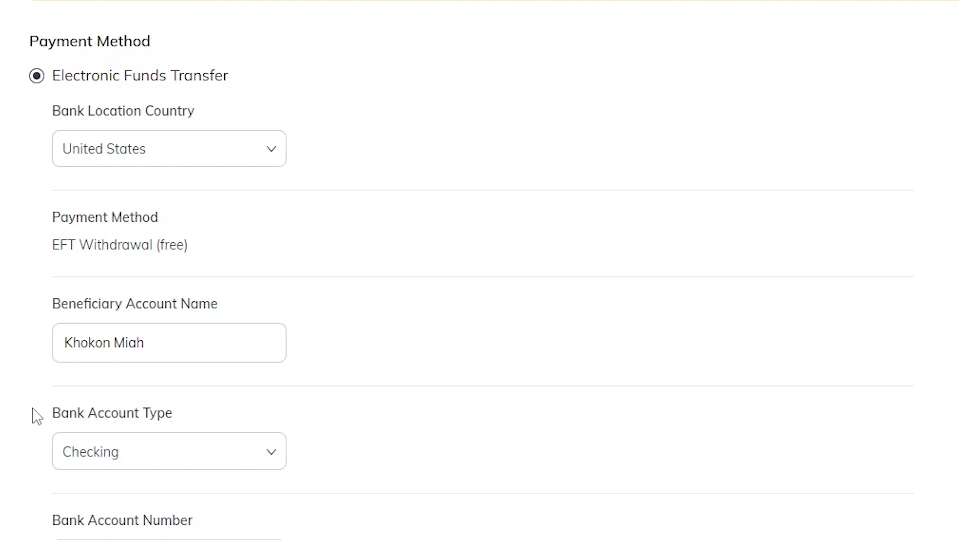
# Compare the Payoneer account type with the Bank Account Type options on impact.com, leaving Checking selected
pyautogui.moveTo(169, 421); pyautogui.dragTo(51, 420)
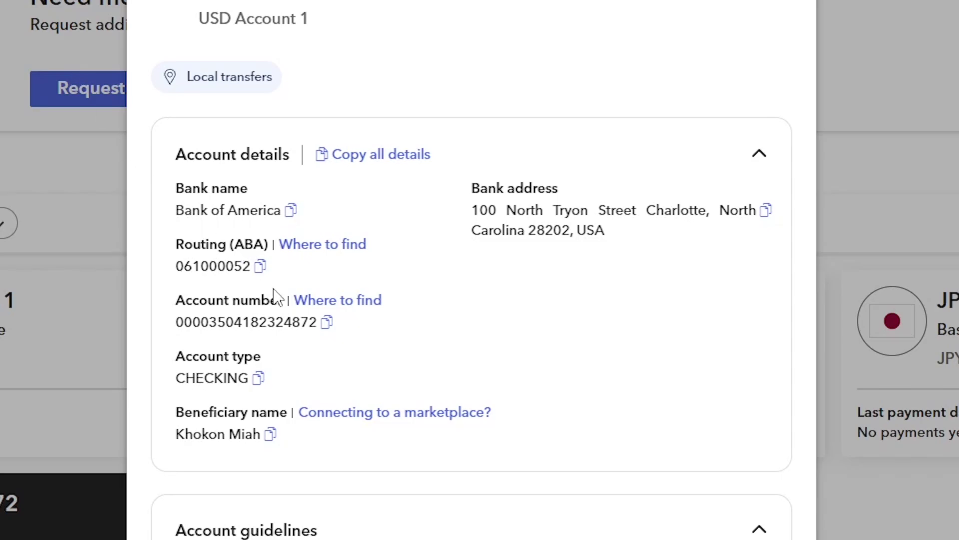
pyautogui.click(258, 377)
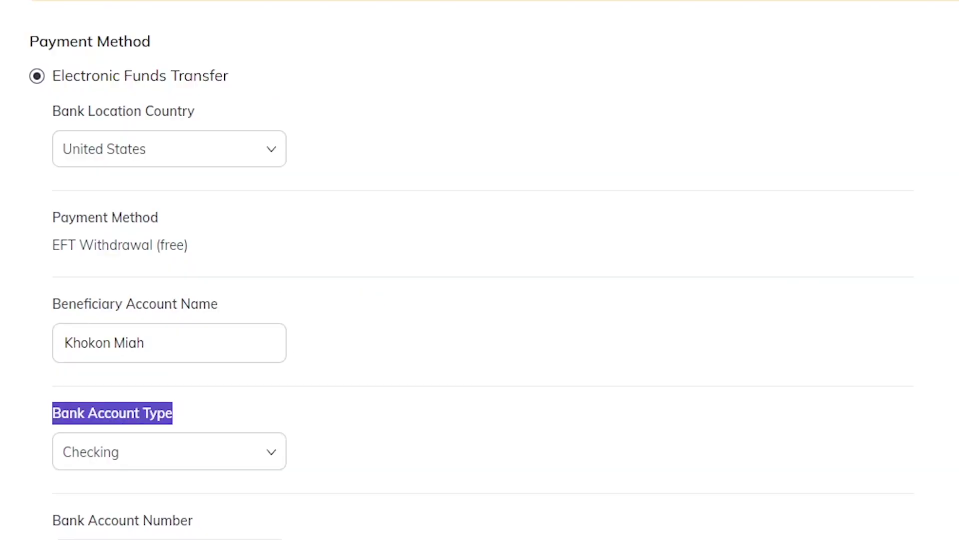
pyautogui.scroll(-3, 161, 263)
pyautogui.click(146, 299)
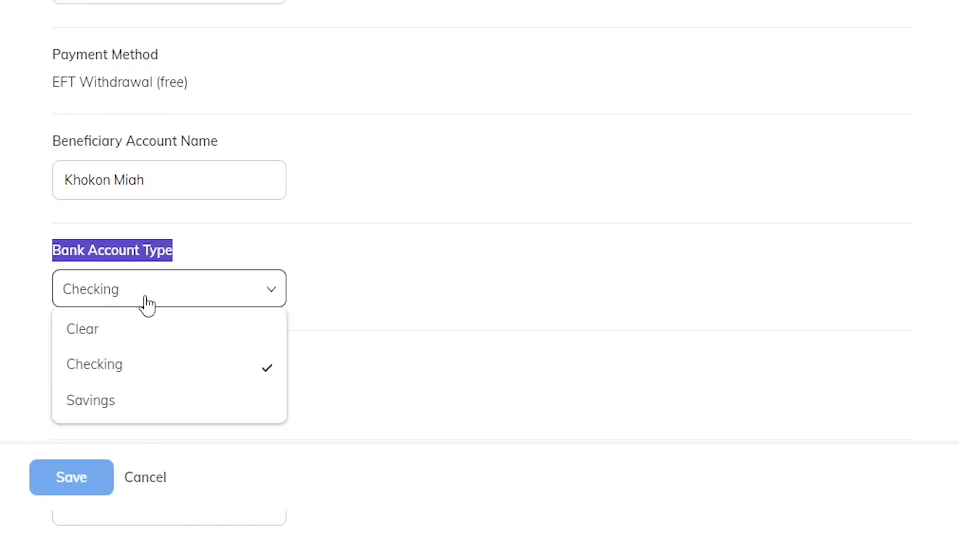
pyautogui.click(3, 359)
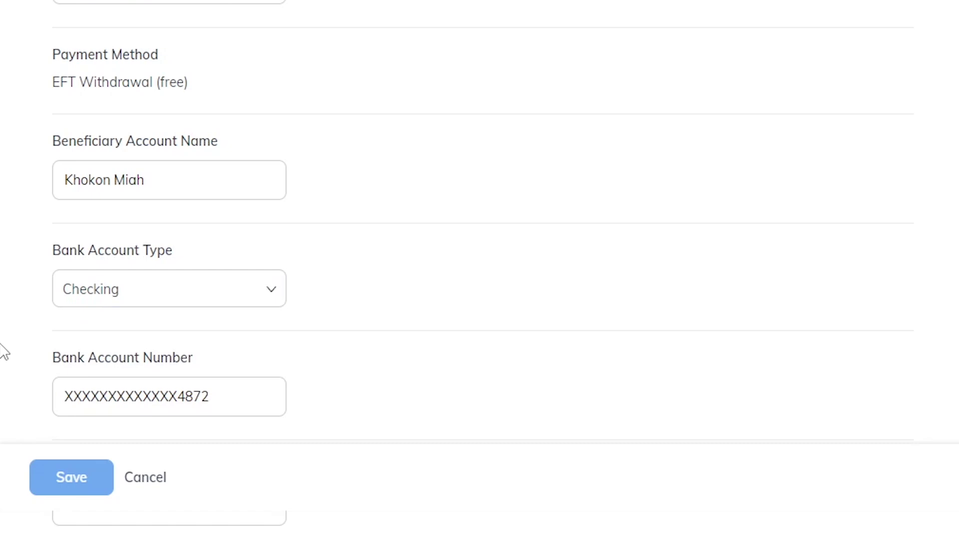
# Replace the Bank Account Number on impact.com with the account number copied from the Payoneer USD account
pyautogui.scroll(-5, 1, 345)
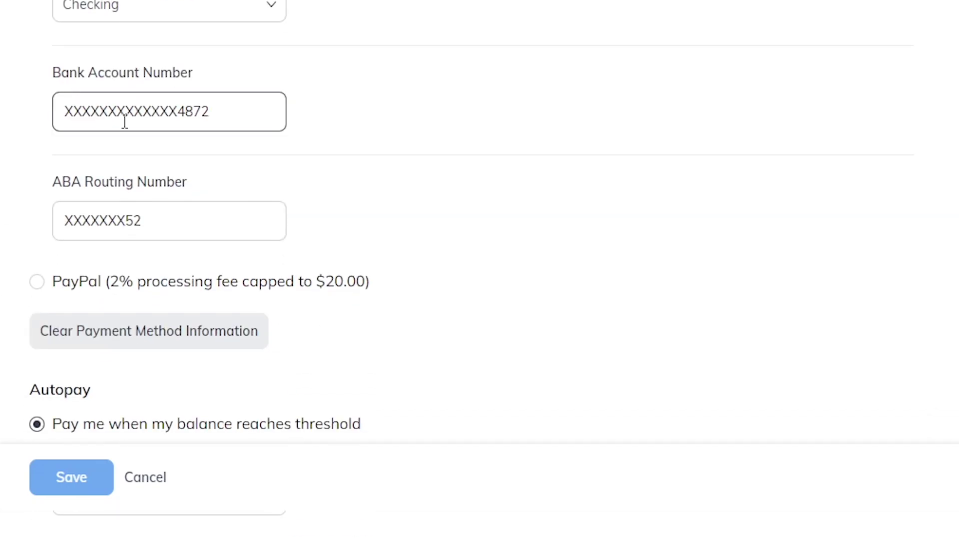
pyautogui.click(142, 114)
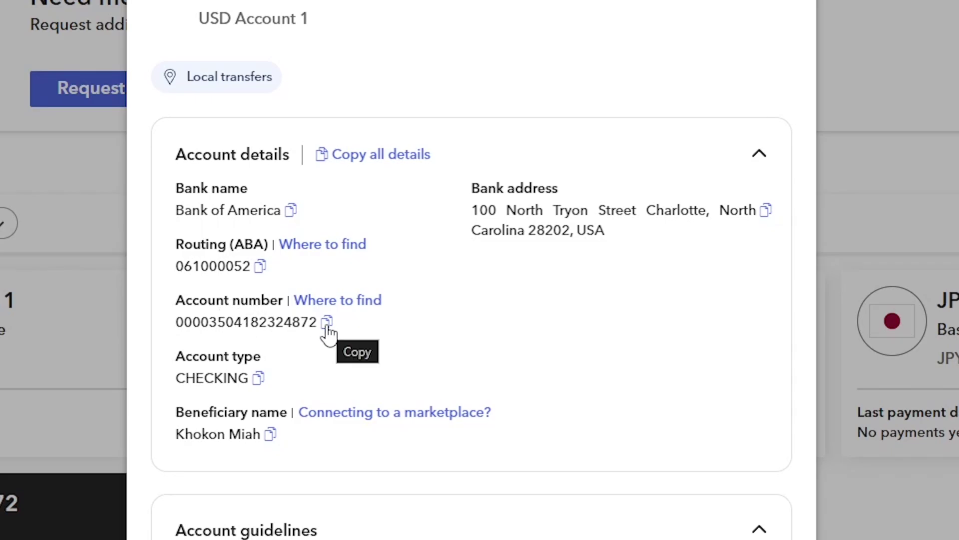
pyautogui.click(328, 330)
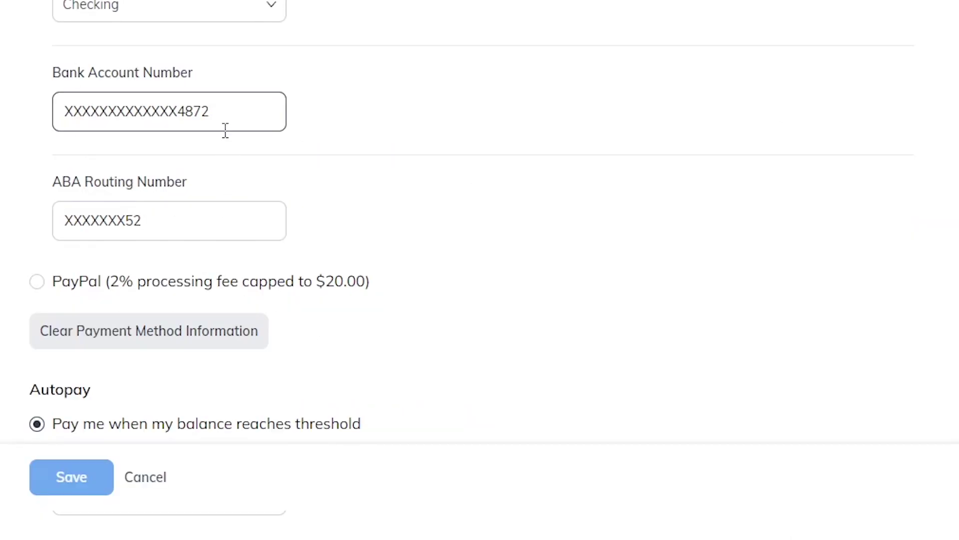
pyautogui.moveTo(246, 117); pyautogui.dragTo(3, 104)
pyautogui.hotkey('ctrl', 'v')
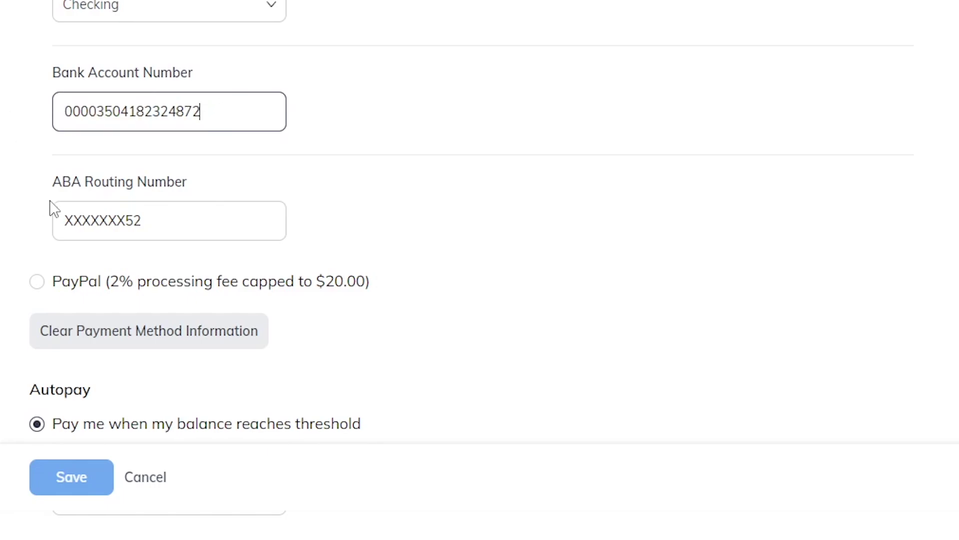
# Replace the ABA Routing Number on impact.com with the routing number copied from the Payoneer USD account
pyautogui.moveTo(205, 194); pyautogui.dragTo(55, 190)
pyautogui.click(150, 221)
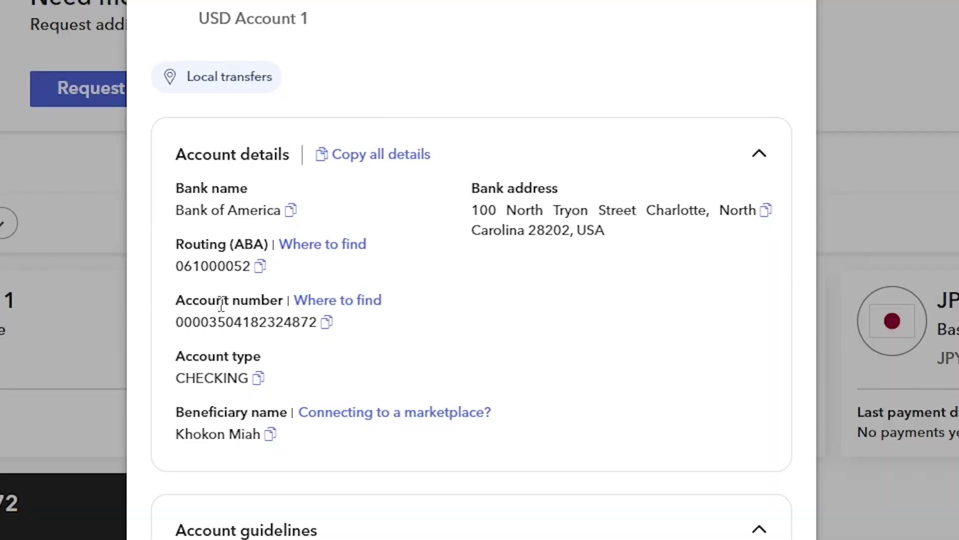
pyautogui.click(260, 268)
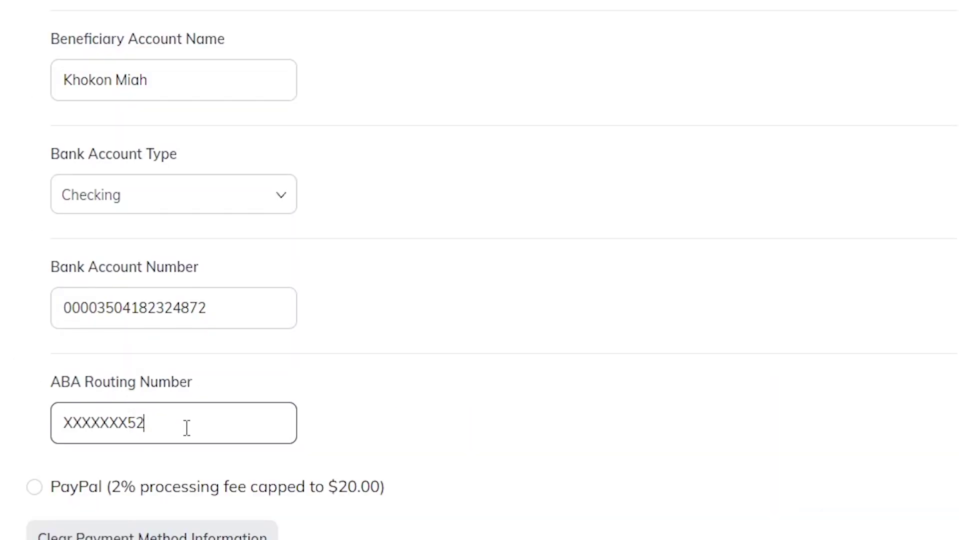
pyautogui.moveTo(187, 428); pyautogui.dragTo(5, 436)
pyautogui.hotkey('ctrl', 'v')
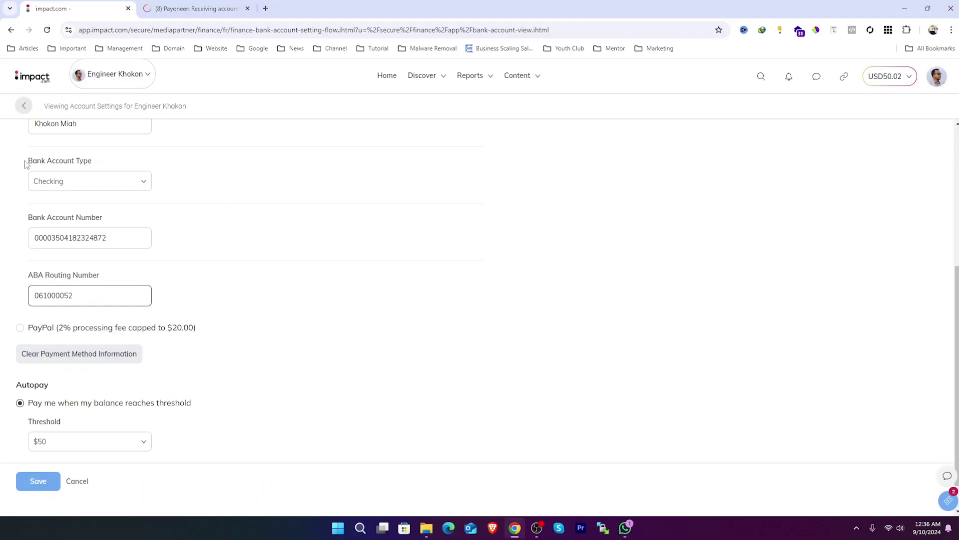
# Check the entered details against the Payoneer USD account and save the impact.com bank account settings
pyautogui.click(193, 8)
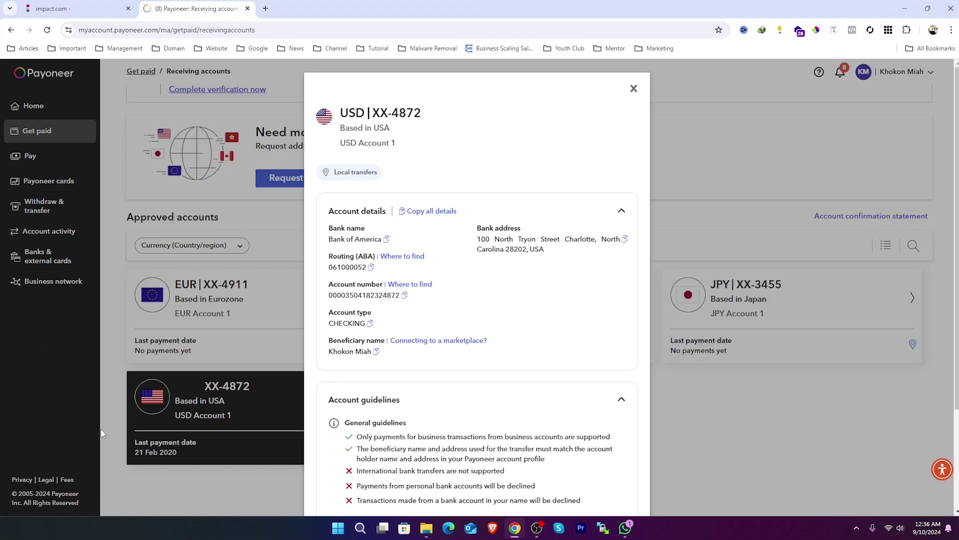
pyautogui.click(75, 8)
pyautogui.scroll(-1, 270, 282)
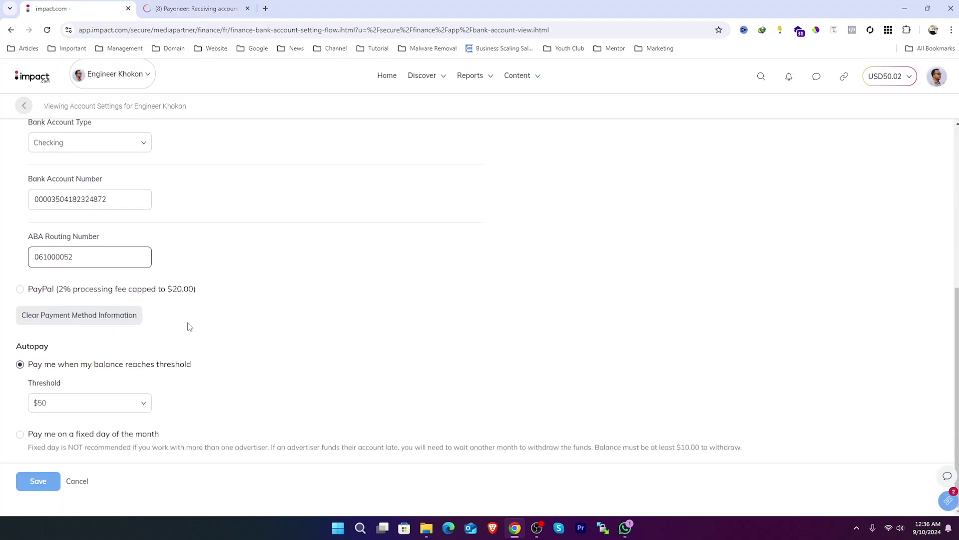
pyautogui.click(36, 482)
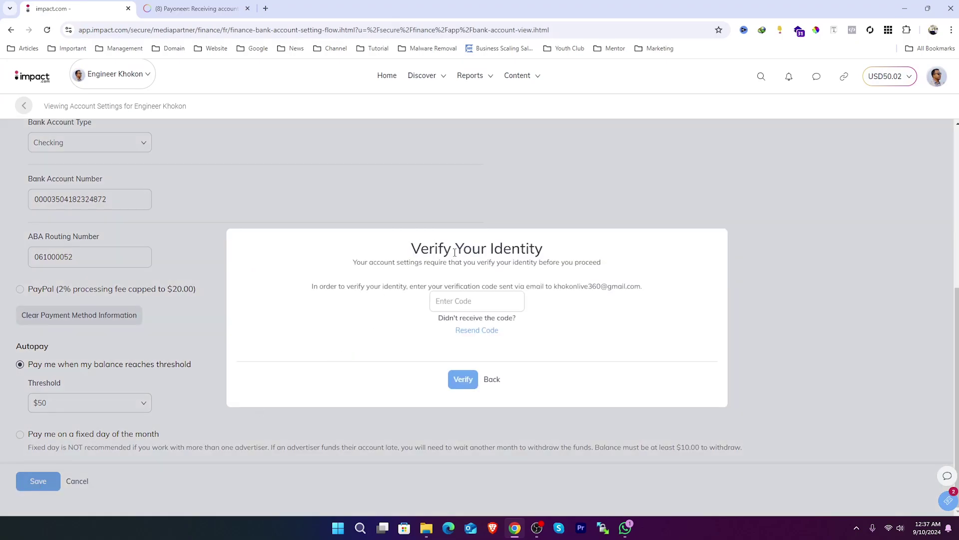
# Verify the identity on impact.com by entering the verification code sent to the account's e-mail
pyautogui.moveTo(405, 250); pyautogui.dragTo(552, 254)
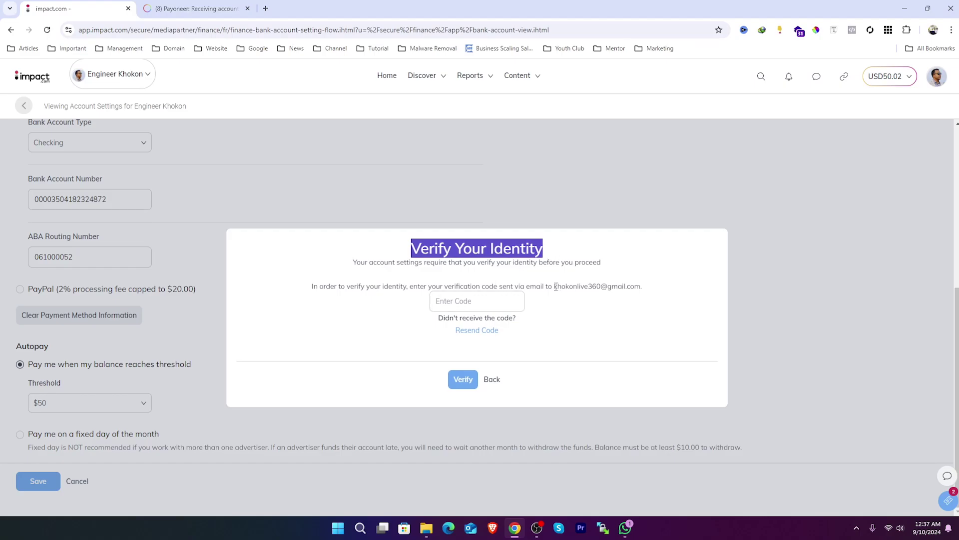
pyautogui.moveTo(555, 286); pyautogui.dragTo(632, 282)
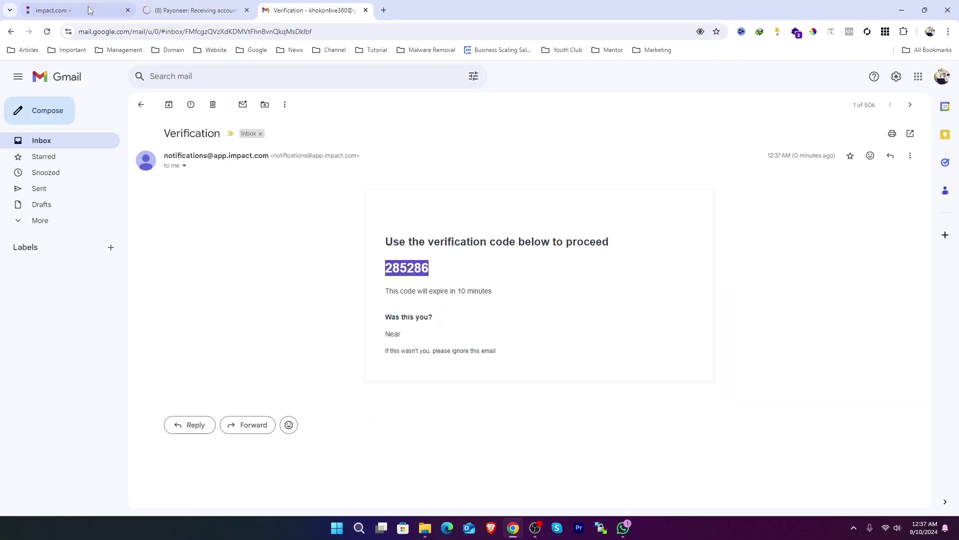
pyautogui.click(89, 10)
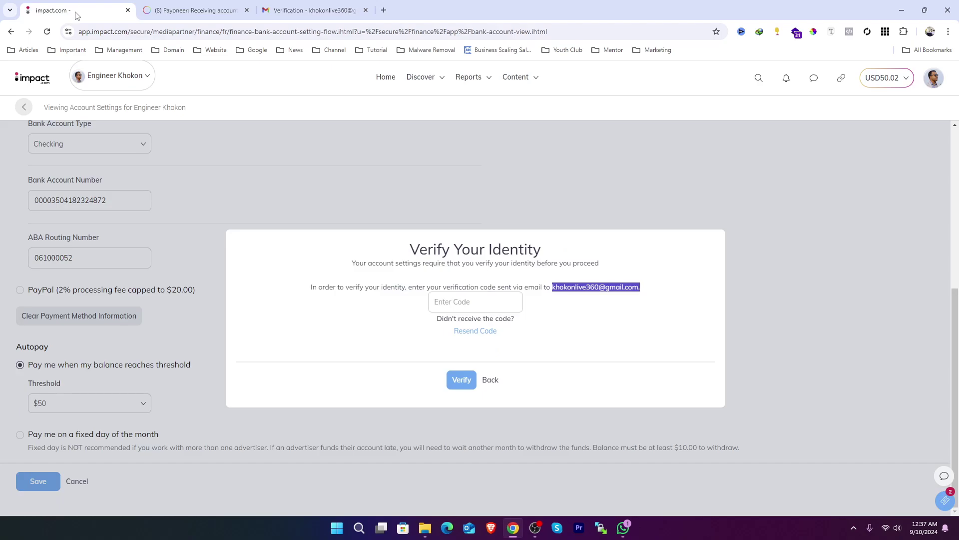
pyautogui.click(456, 302)
pyautogui.hotkey('ctrl', 'v')
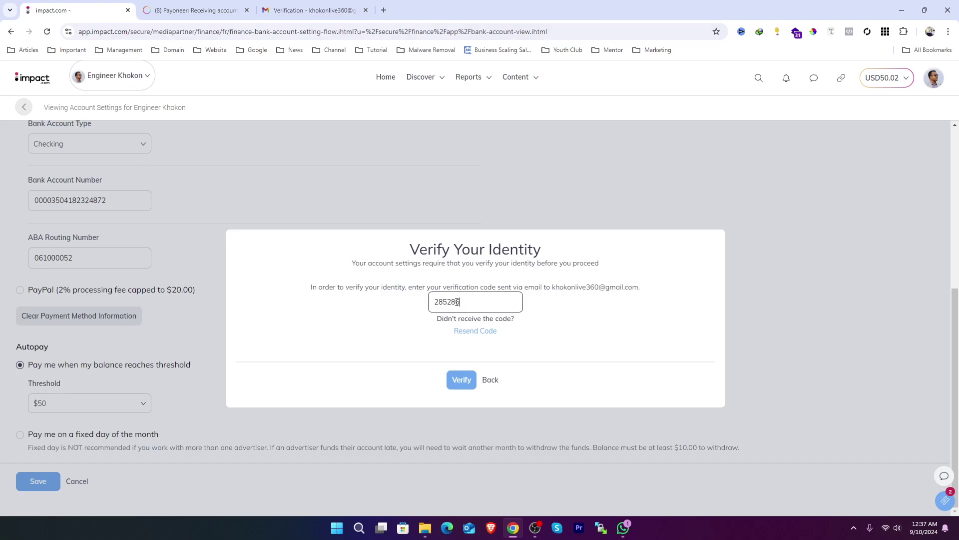
pyautogui.click(461, 379)
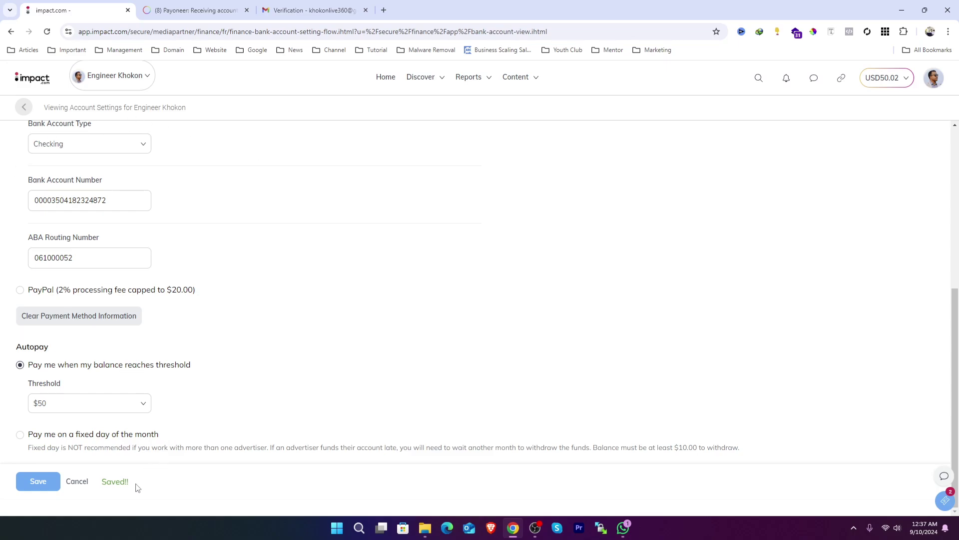
# Reopen the Bank Account Settings from the account balance and review the saved bank details and the payment pause notice
pyautogui.moveTo(139, 488); pyautogui.dragTo(98, 488)
pyautogui.click(24, 109)
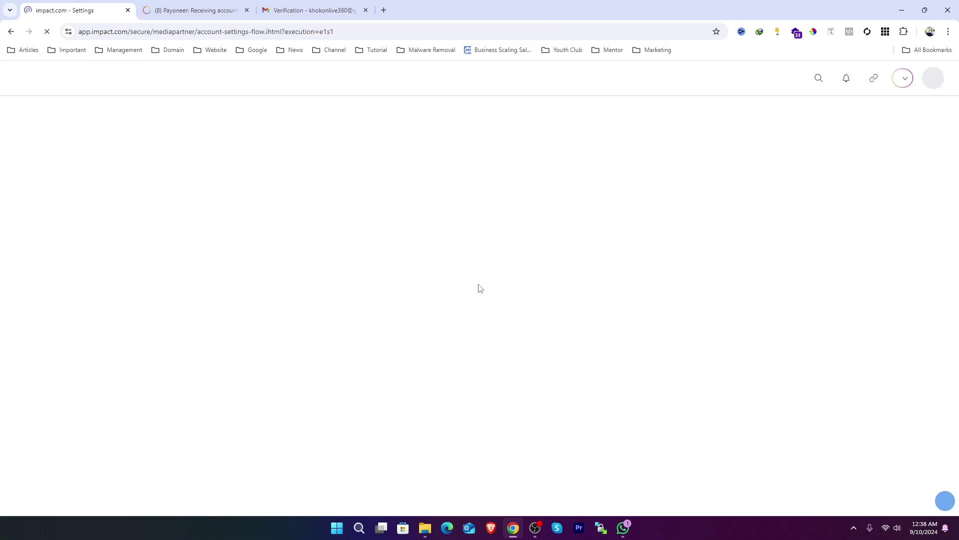
pyautogui.click(888, 79)
pyautogui.click(881, 120)
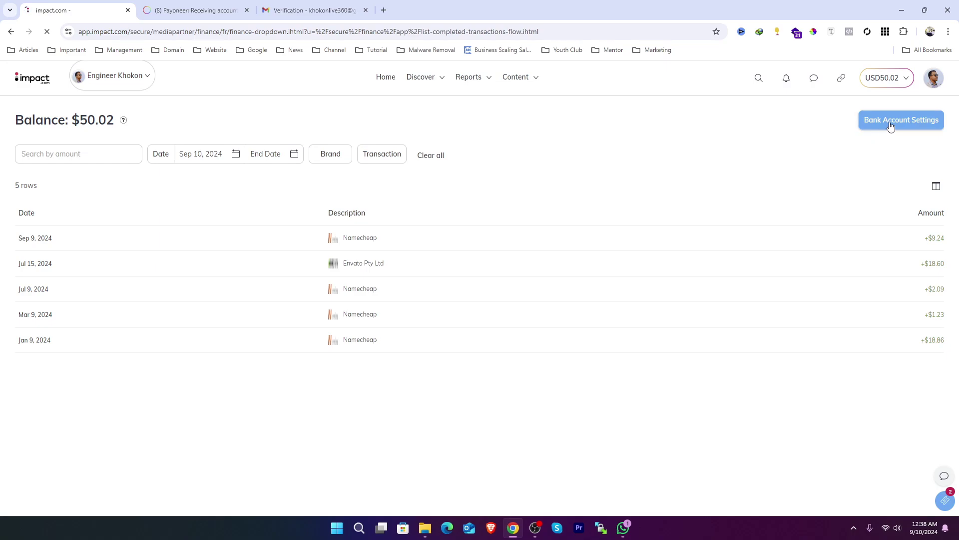
pyautogui.click(891, 125)
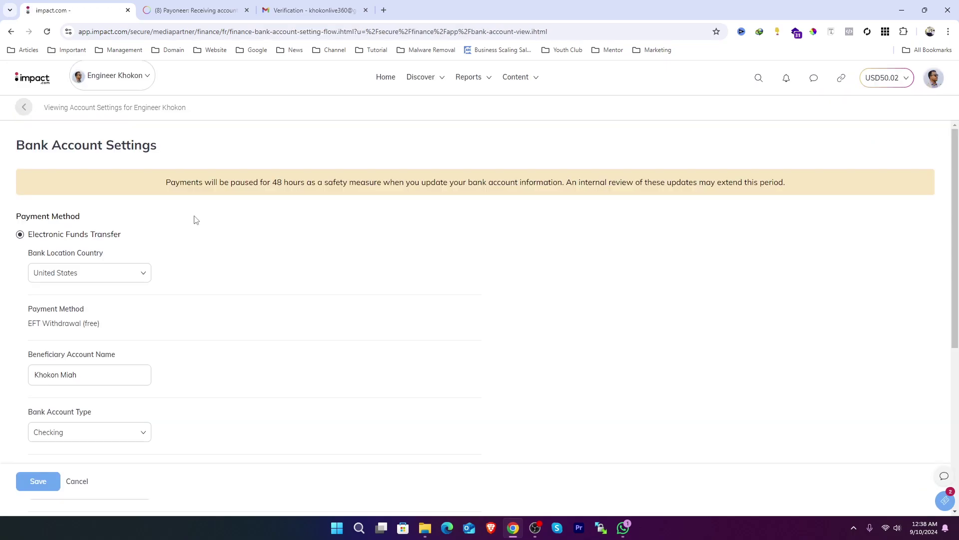
pyautogui.scroll(-5, 194, 219)
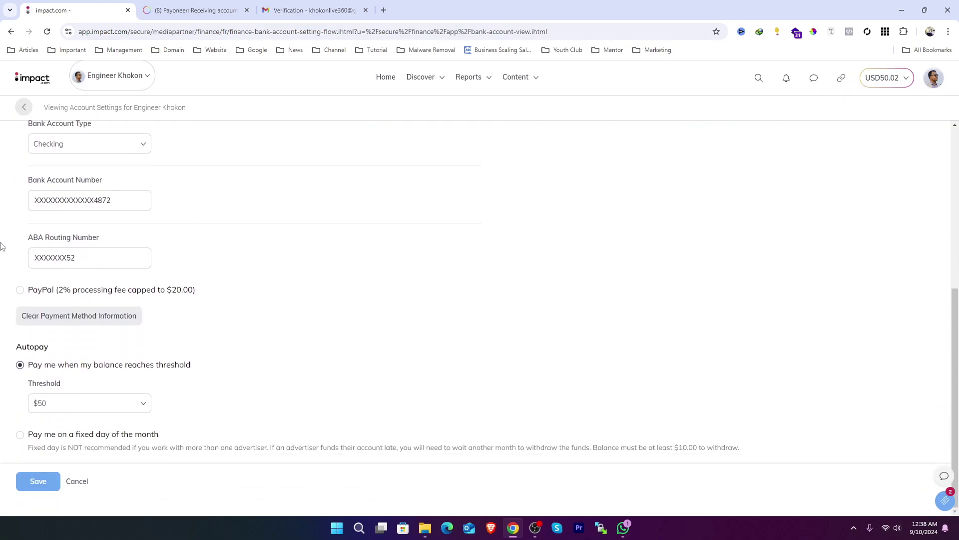
pyautogui.scroll(1, 44, 216)
pyautogui.scroll(5, 44, 216)
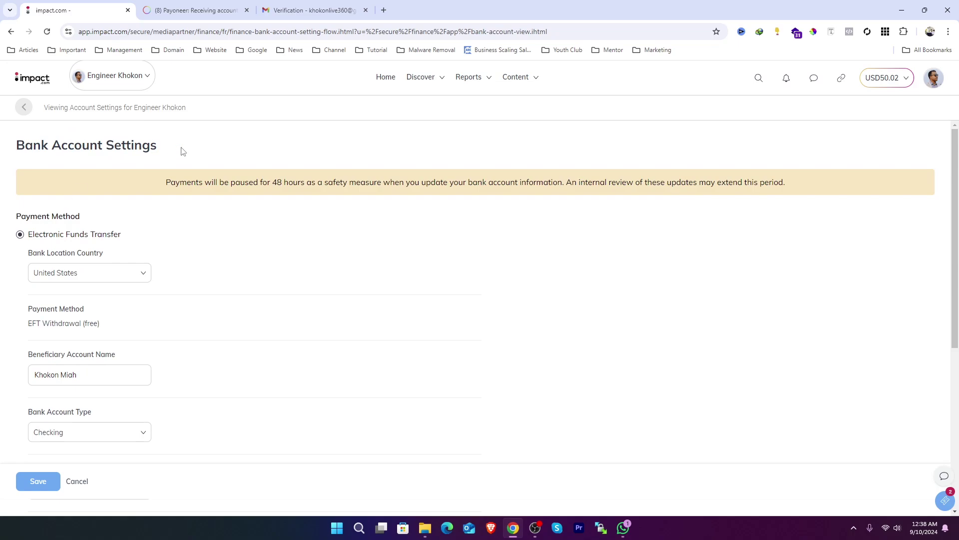
pyautogui.moveTo(165, 183); pyautogui.dragTo(336, 182)
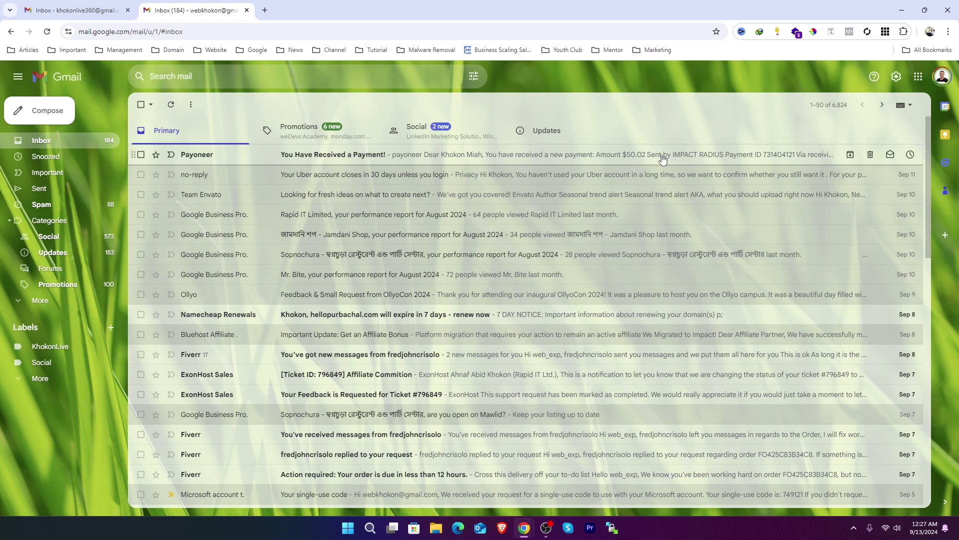
# Open Payoneer's payment notification e-mail in Gmail and check the fee in the IMPACT RADIUS transaction details on Payoneer
pyautogui.click(729, 160)
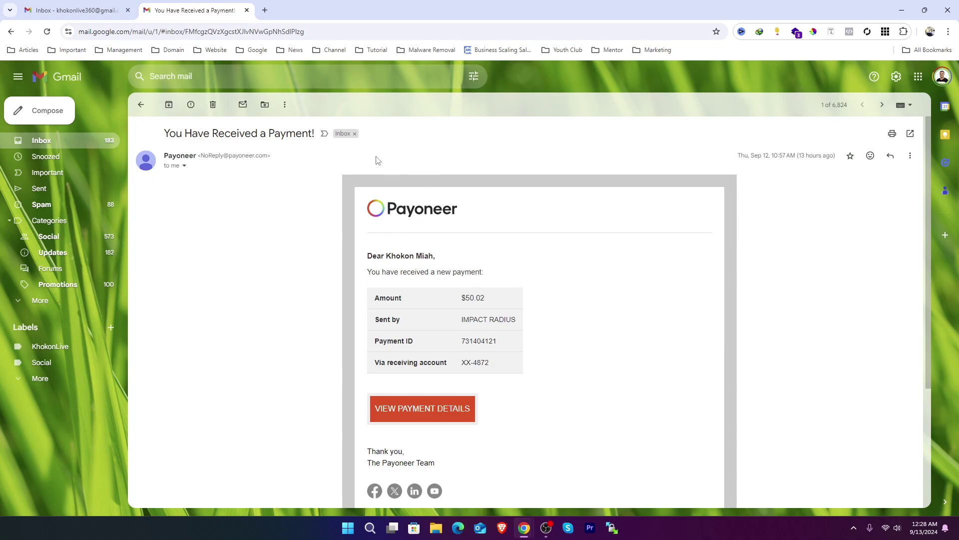
pyautogui.click(265, 11)
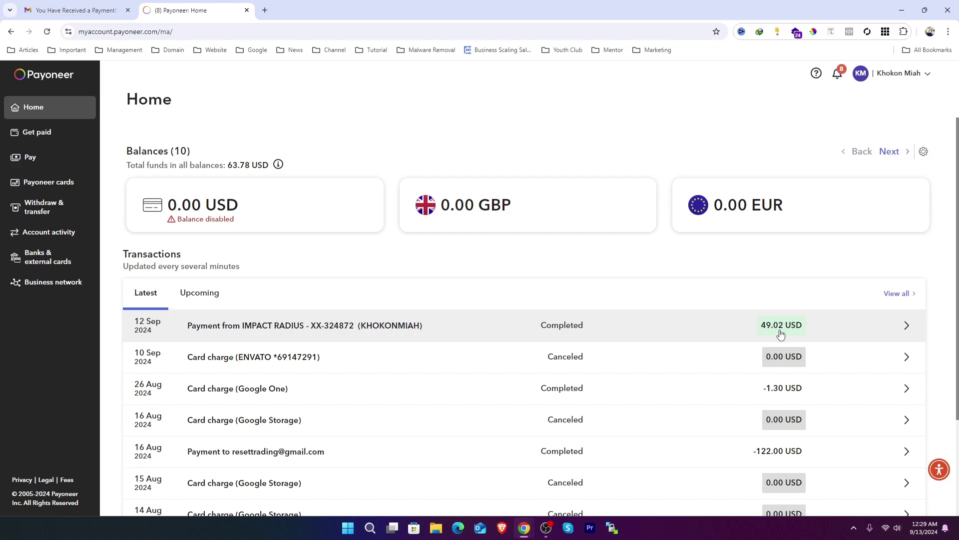
pyautogui.click(902, 331)
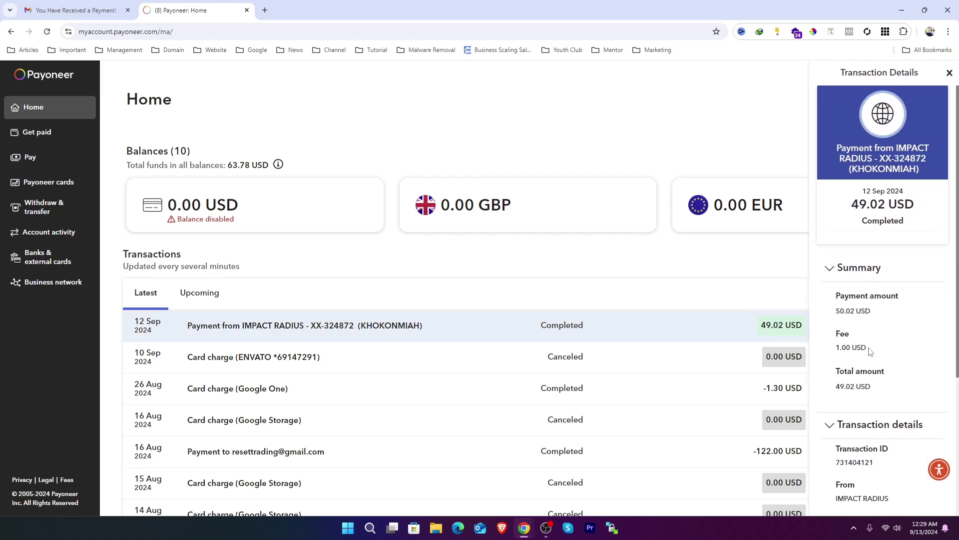
pyautogui.moveTo(870, 351); pyautogui.dragTo(838, 348)
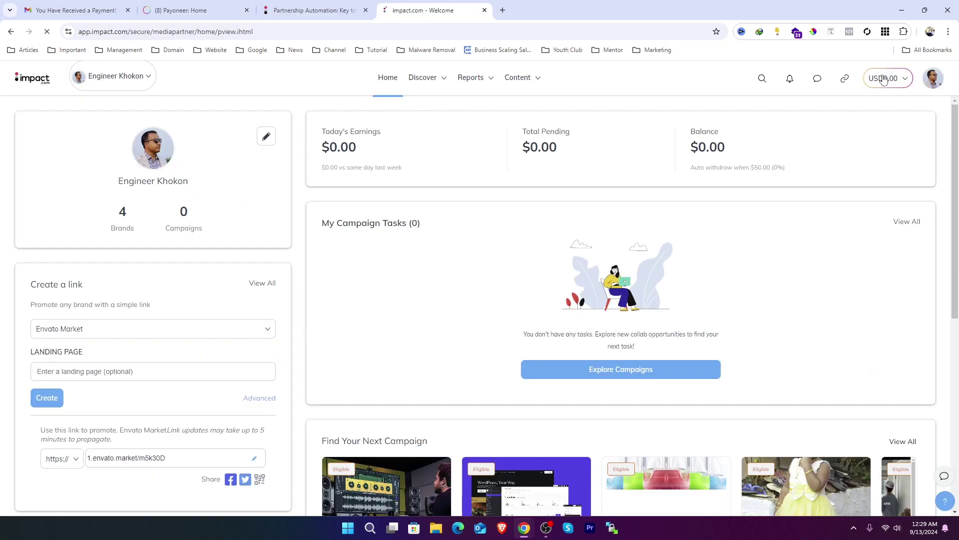
# Open the completed transactions list on impact.com and compare the bank transfer with the payment details on Payoneer
pyautogui.click(883, 79)
pyautogui.click(882, 99)
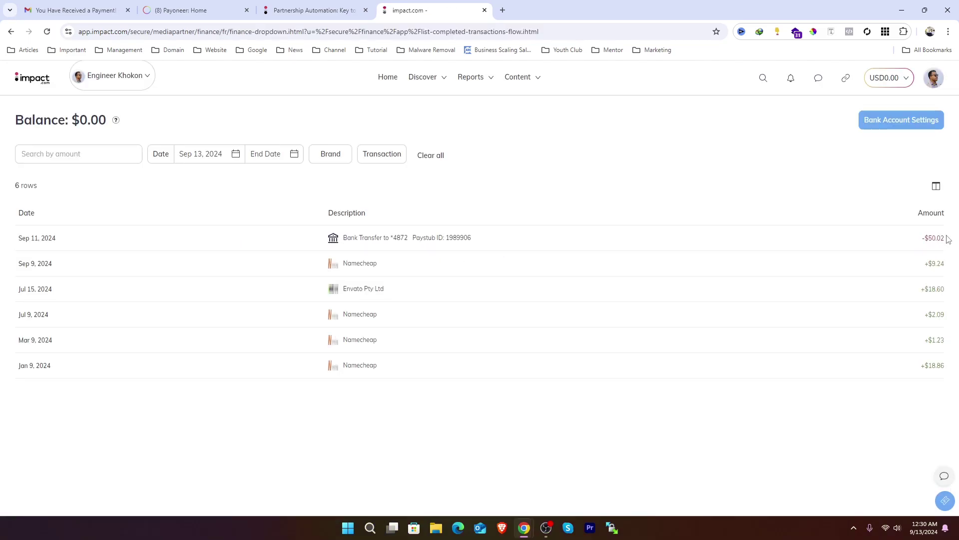
pyautogui.click(208, 11)
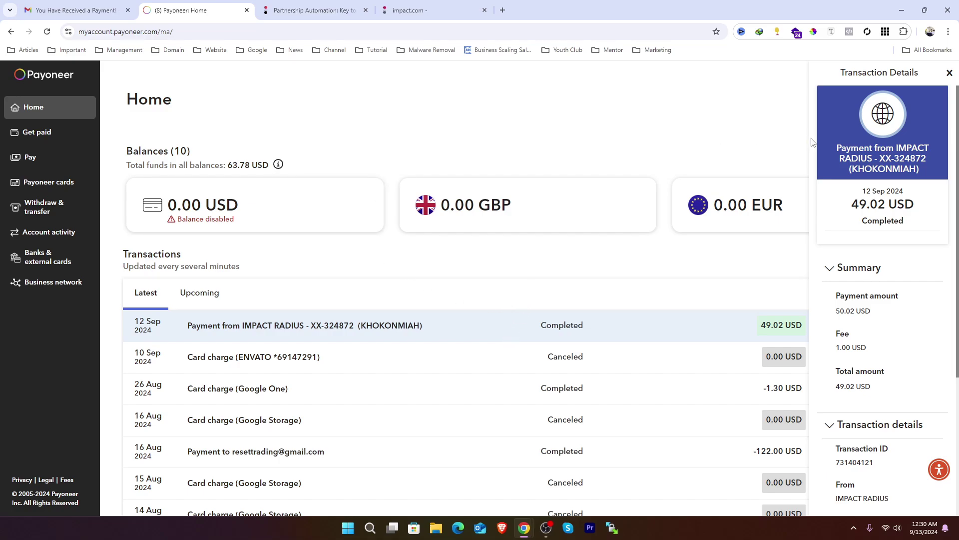
# Close the Payoneer transaction details and recheck the payment amount in the notification e-mail in Gmail
pyautogui.click(790, 78)
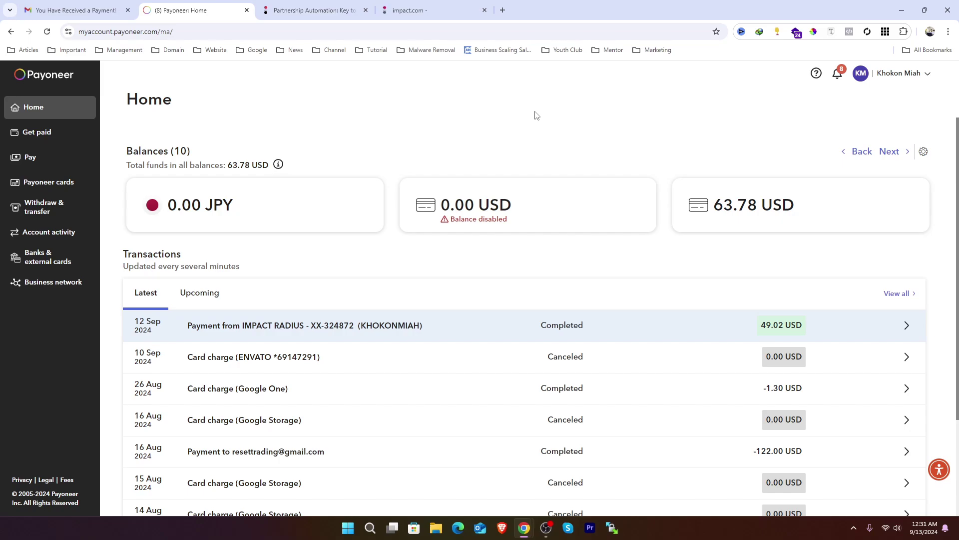
pyautogui.hotkey('ctrl', 'shift', 'Tab')
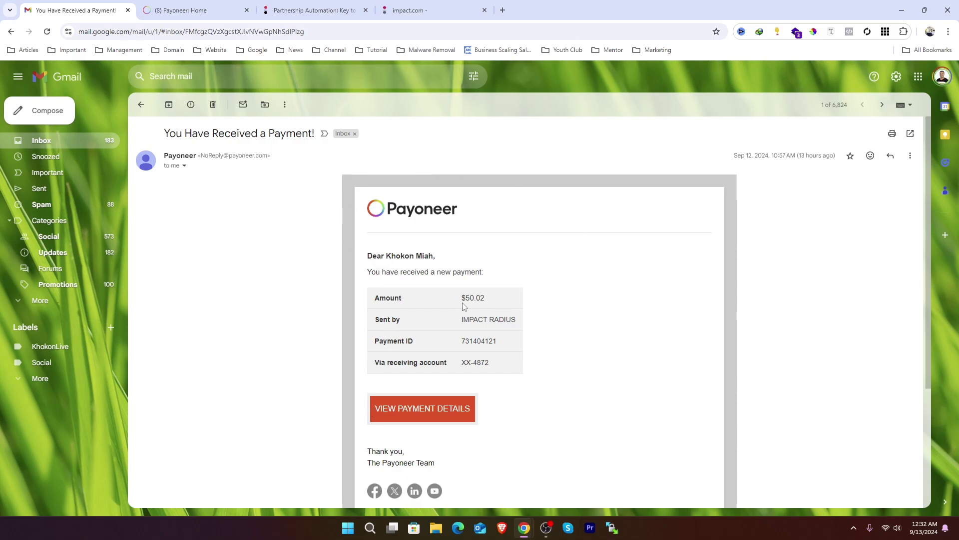
pyautogui.moveTo(490, 300); pyautogui.dragTo(464, 299)
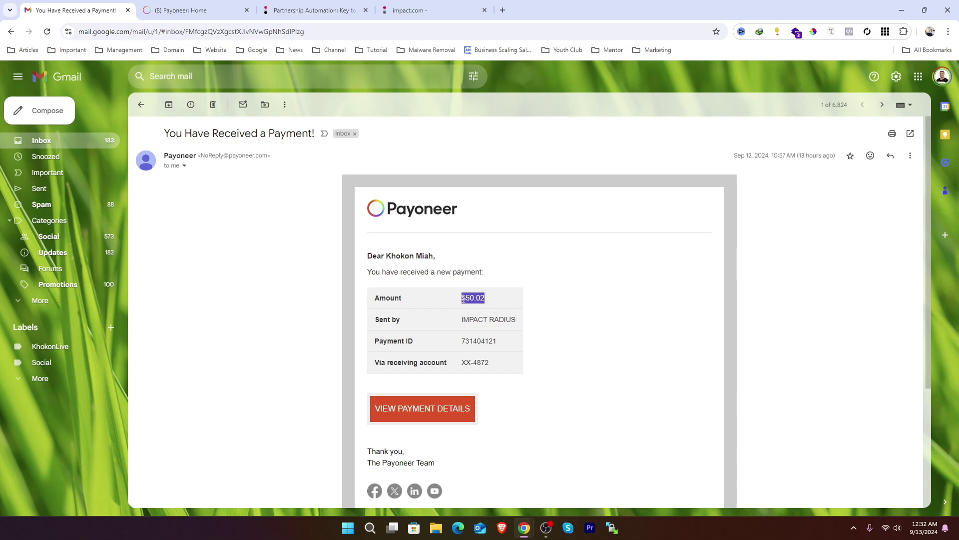